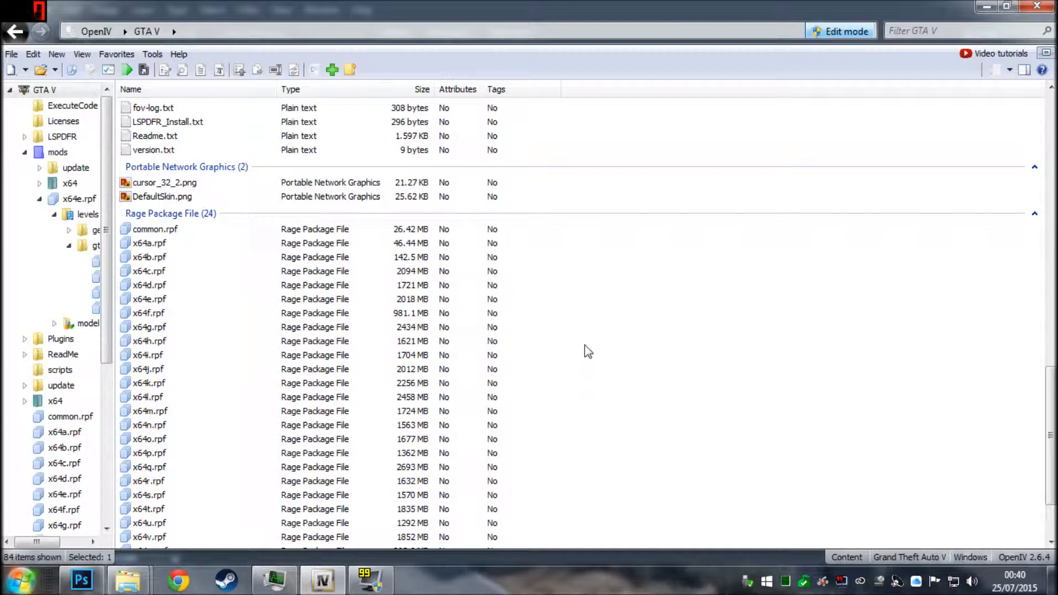
- Look through the GTA V root folder's file list, from its folders down to the Rage Package Files
scroll(586, 351, "up", 20)
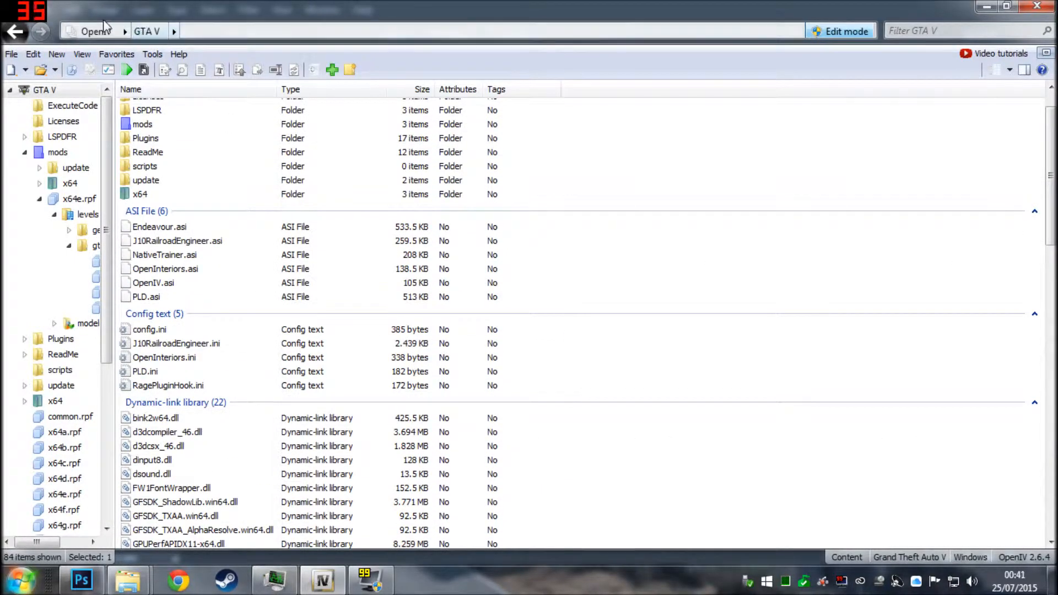
scroll(611, 237, "down", 20)
scroll(784, 313, "up", 4)
scroll(788, 320, "up", 7)
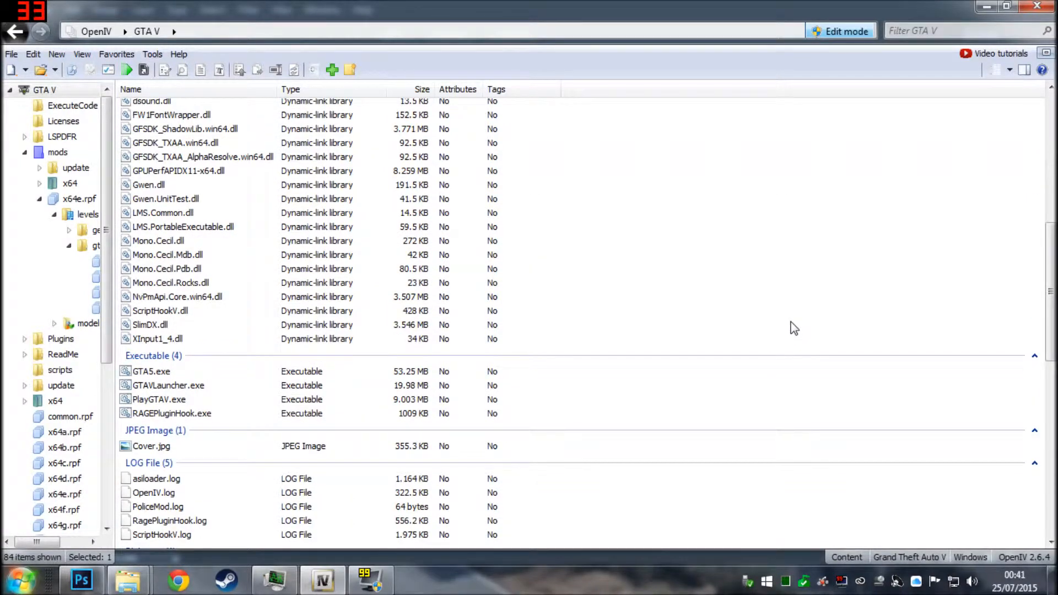
scroll(794, 331, "down", 12)
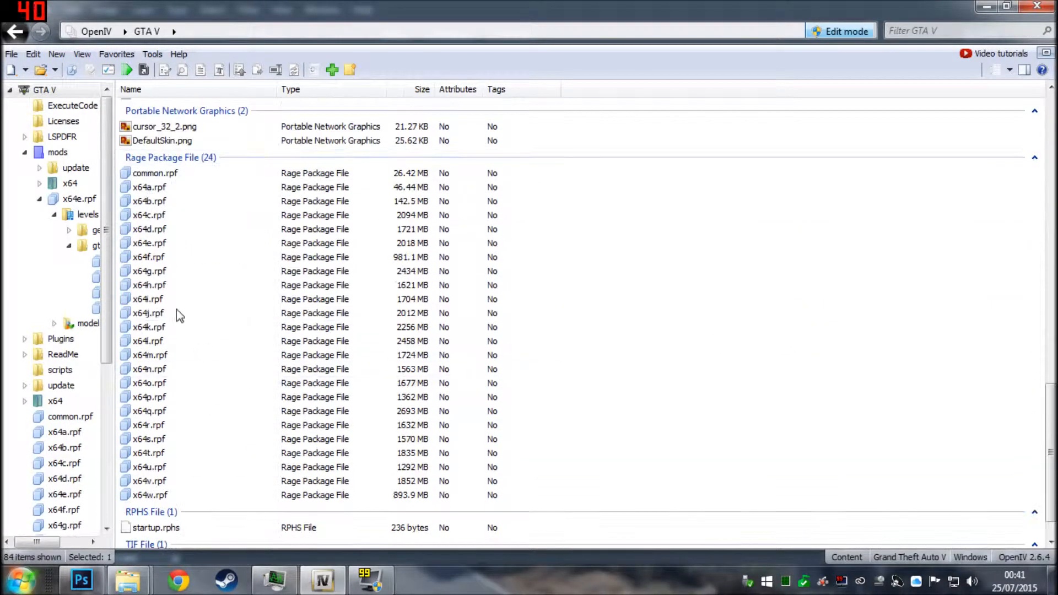
scroll(610, 288, "up", 20)
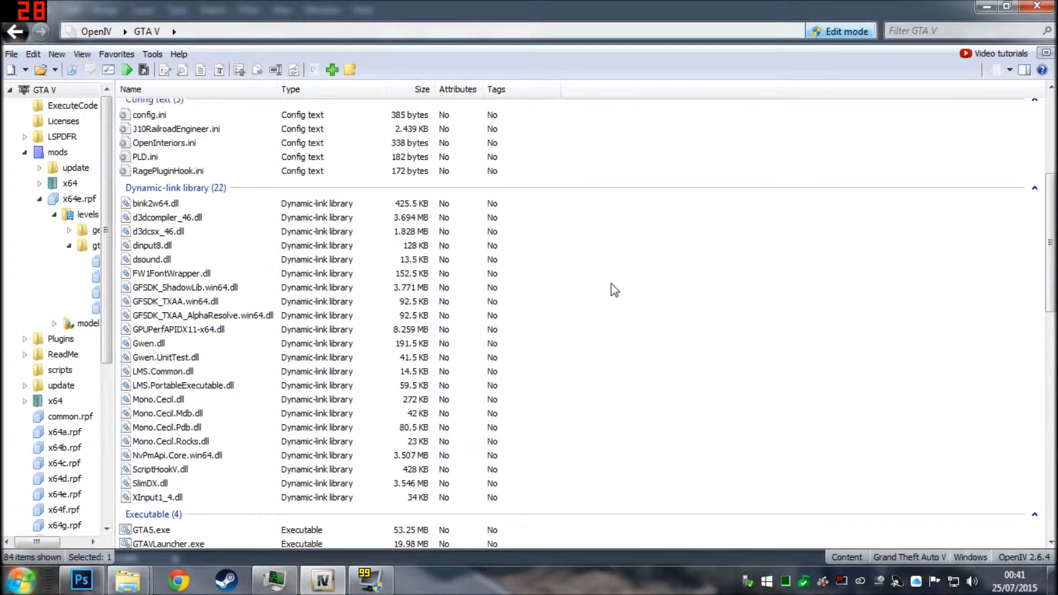
left_click(21, 581)
left_click(21, 581)
left_click(576, 354)
scroll(566, 358, "down", 15)
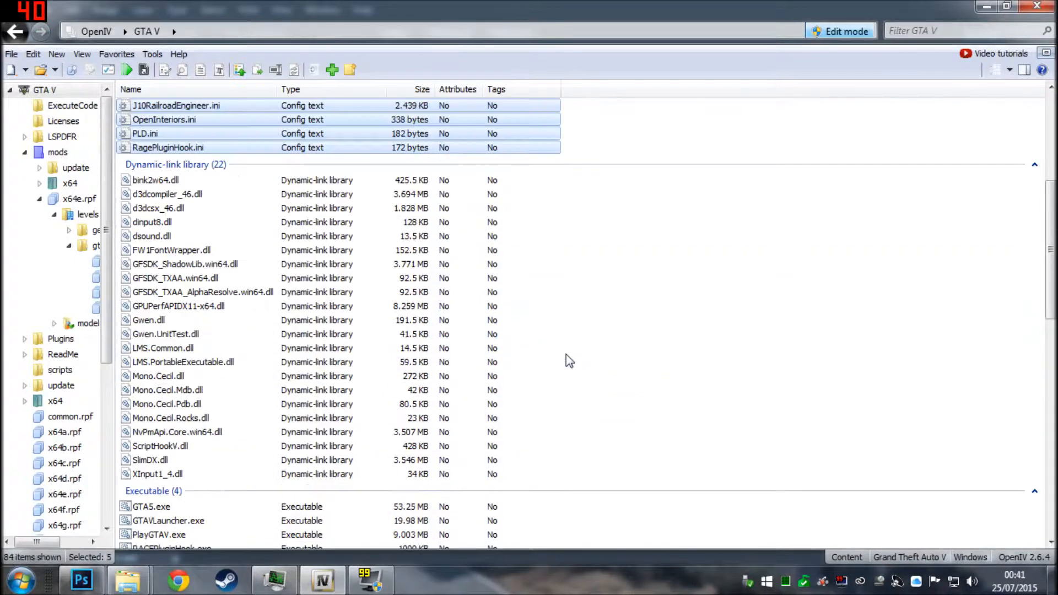
- Locate x64e.rpf among the Rage Package Files in the GTA V root folder
left_click(666, 485)
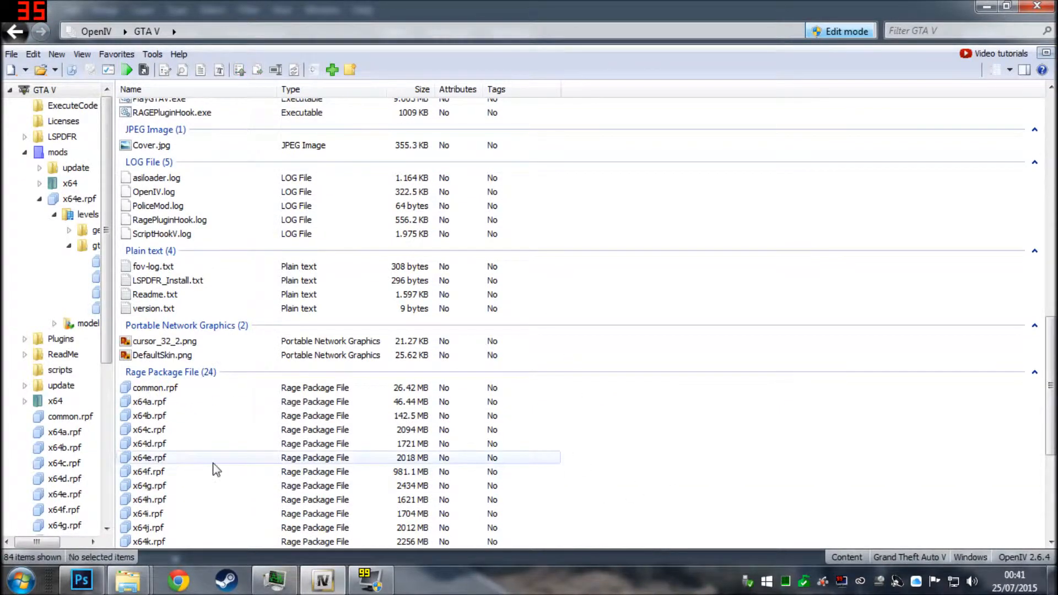
right_click(146, 464)
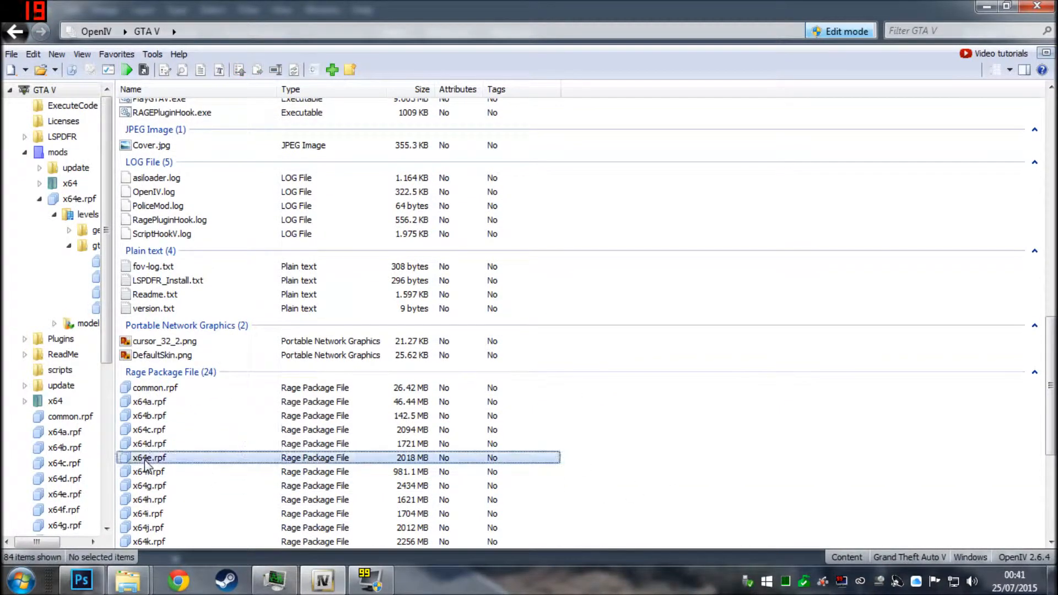
left_click(408, 448)
left_click(348, 465)
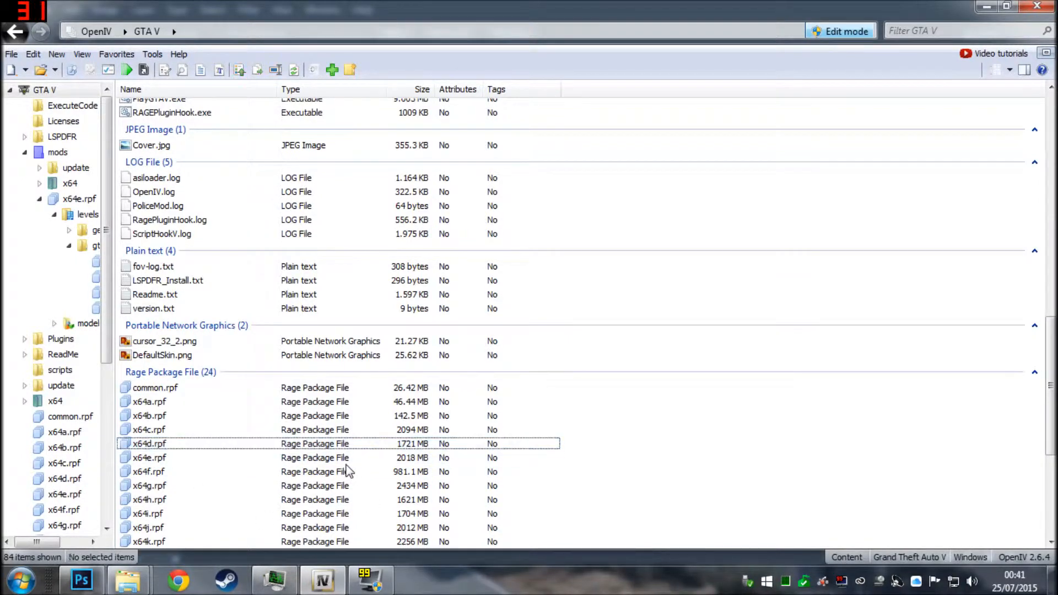
left_click(161, 458)
right_click(158, 457)
left_click(635, 518)
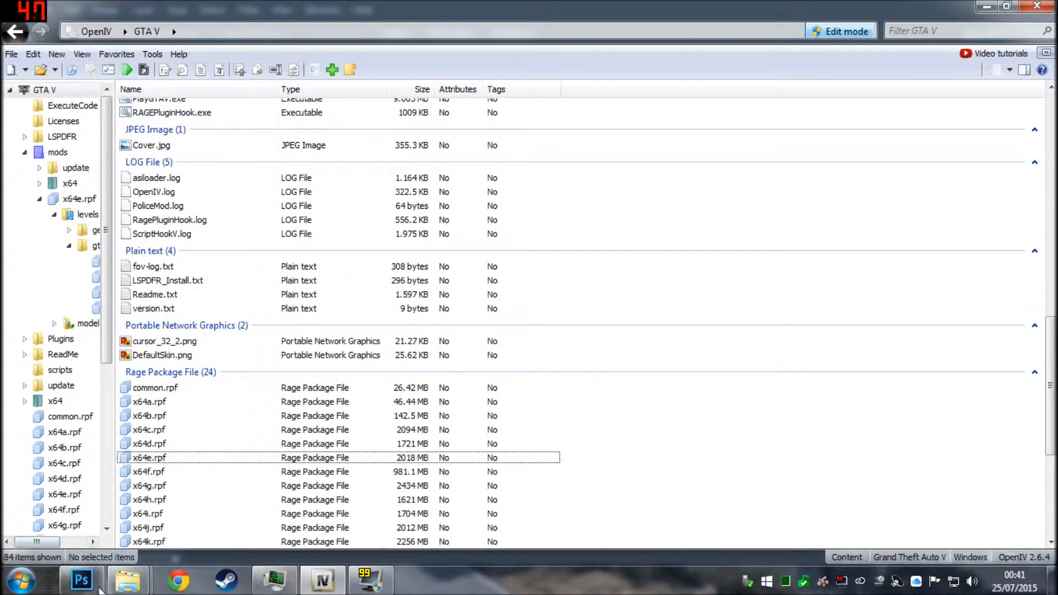
- Switch to Windows Explorer and check x64e.rpf in the Grand Theft Auto V folder and its copy in the mods folder
mouse_move(128, 579)
left_click(248, 501)
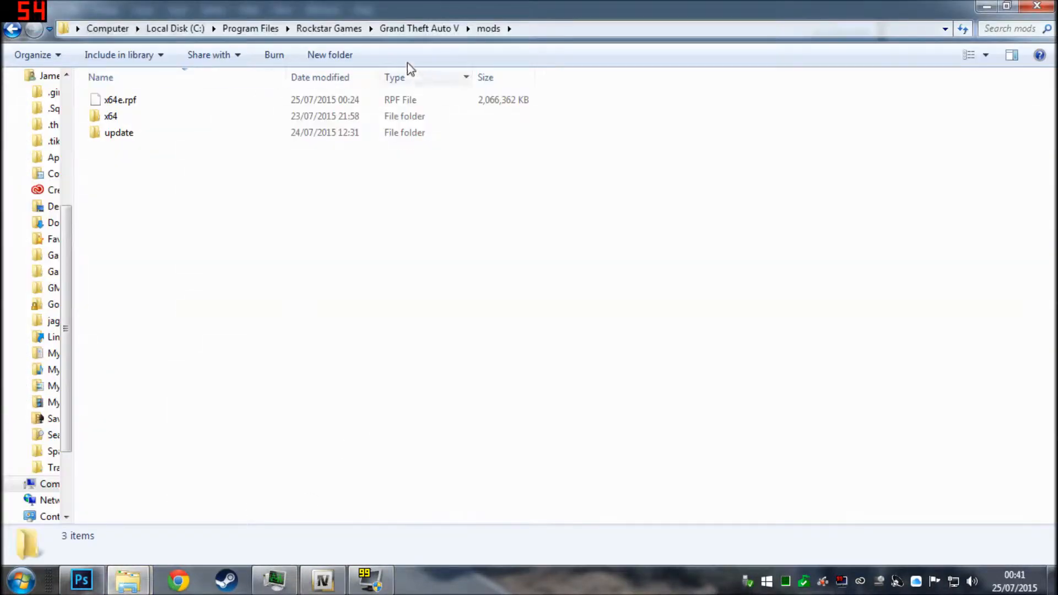
left_click(407, 28)
scroll(167, 168, "down", 15)
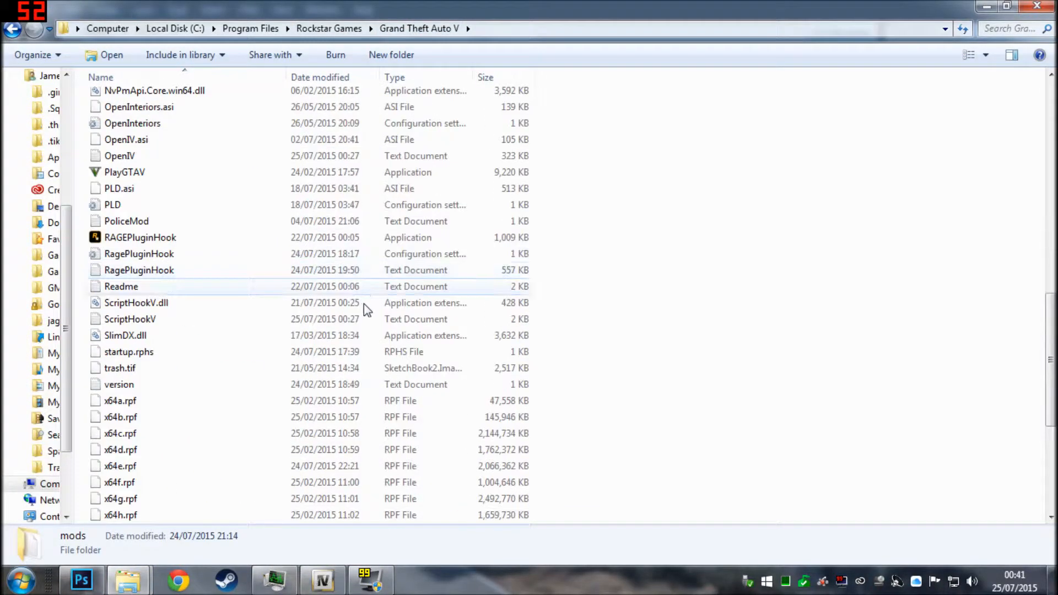
left_click(116, 225)
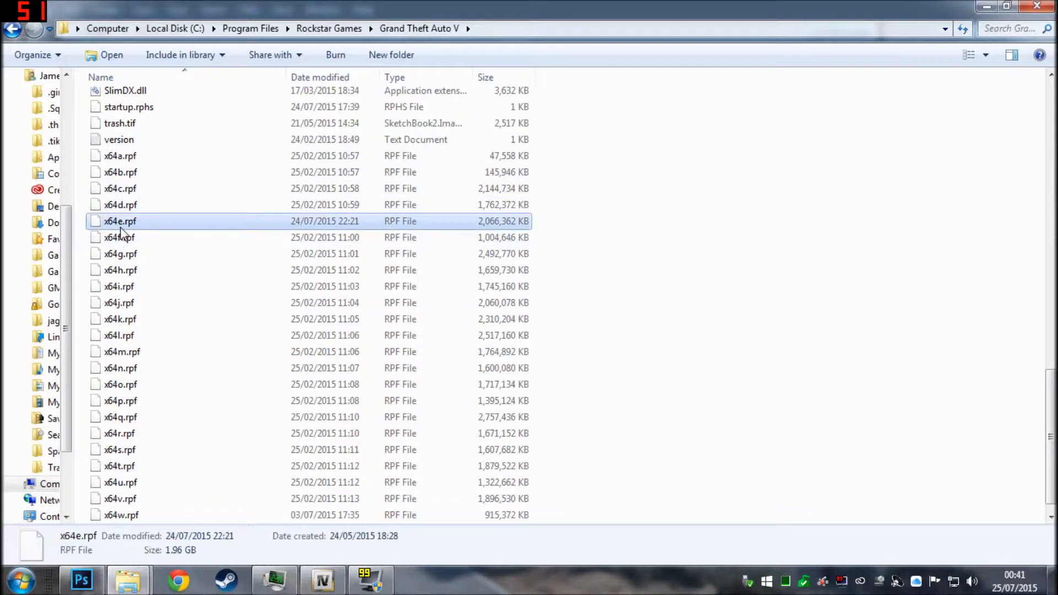
scroll(286, 230, "up", 15)
double_click(171, 149)
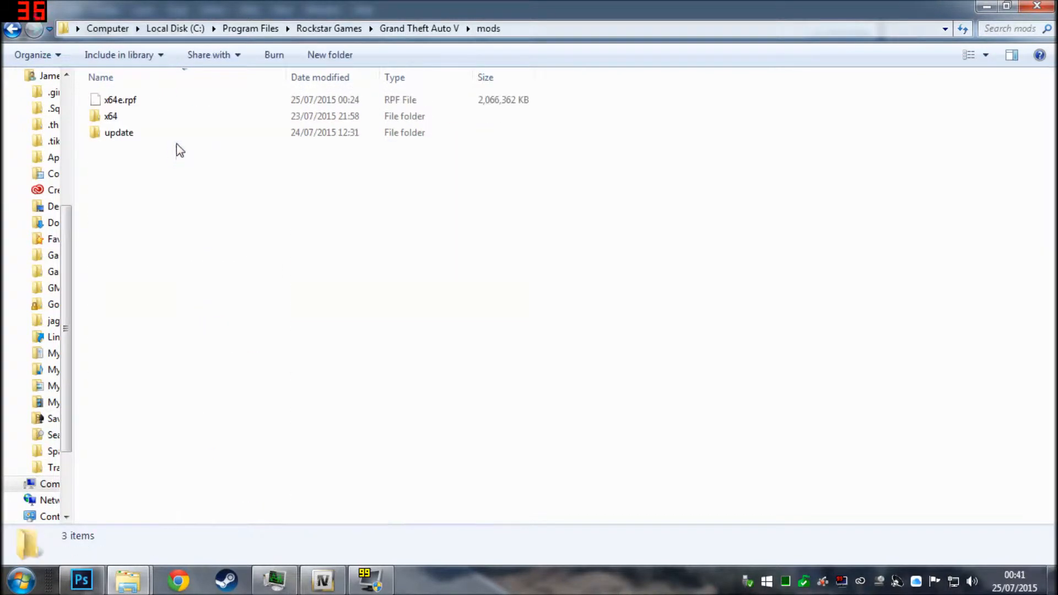
left_click(416, 28)
- Switch back to OpenIV and open vehicles.rpf in the mods copy of x64e.rpf, under levels/gta5
left_click(337, 583)
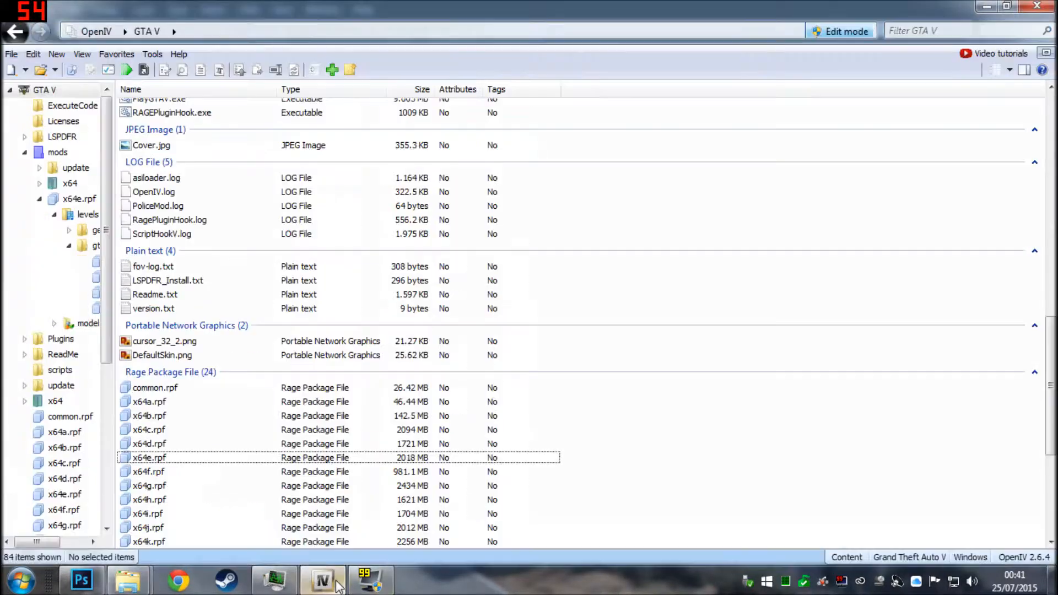
scroll(248, 366, "up", 15)
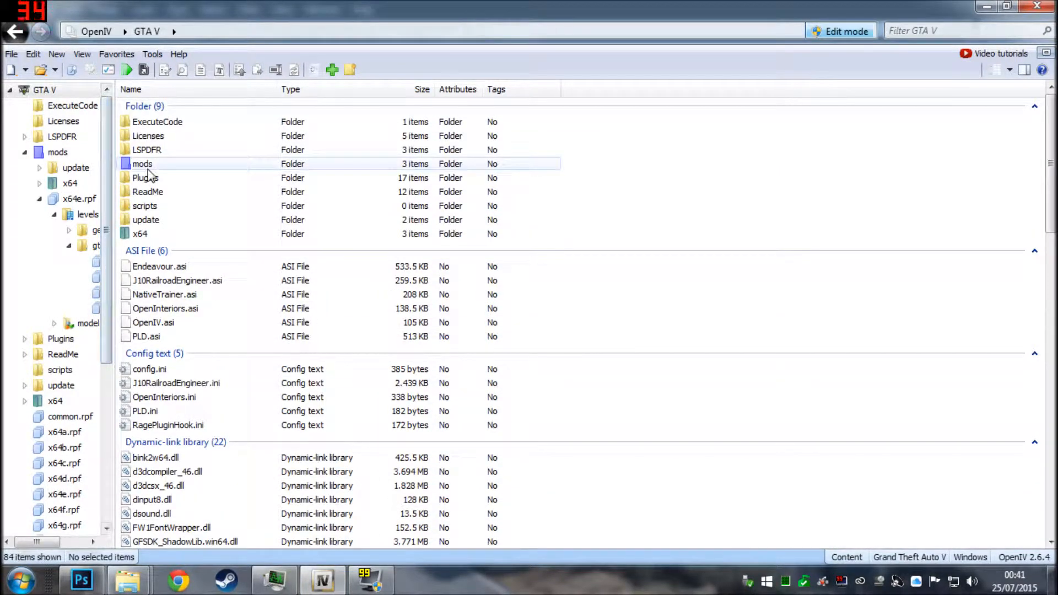
double_click(147, 168)
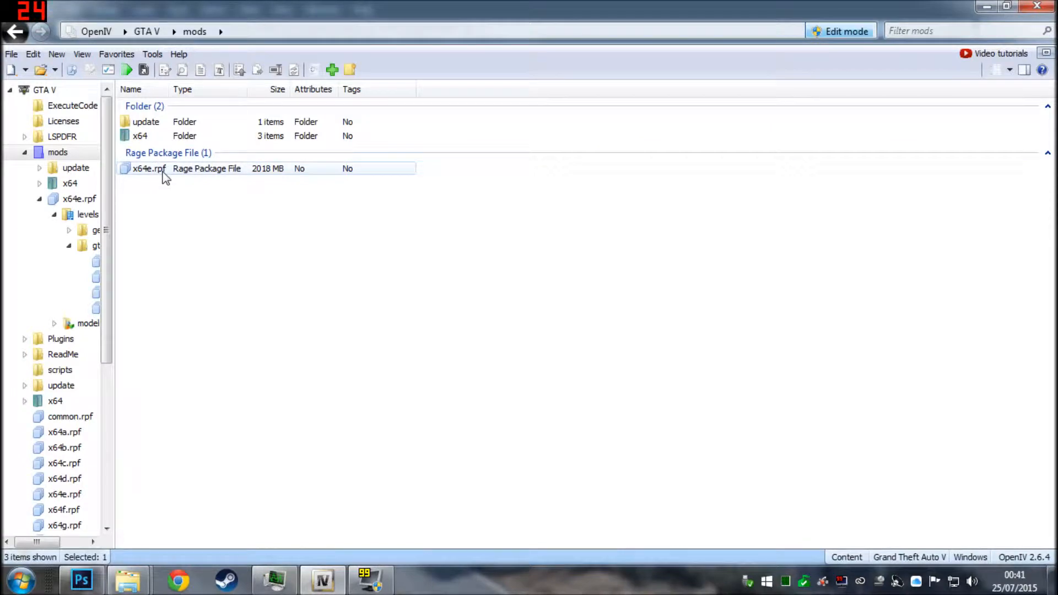
double_click(163, 171)
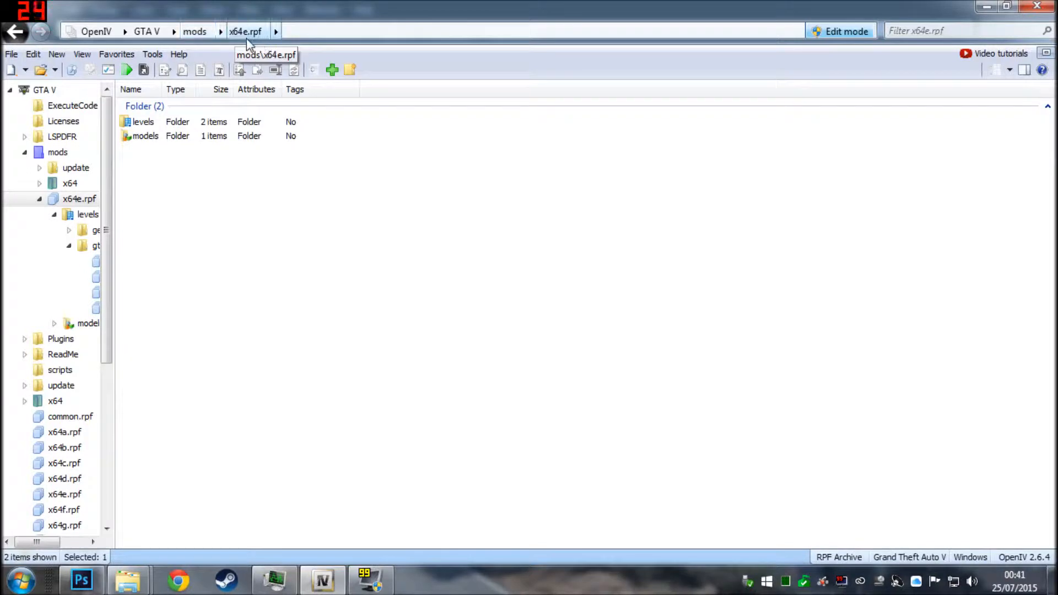
double_click(144, 122)
double_click(163, 137)
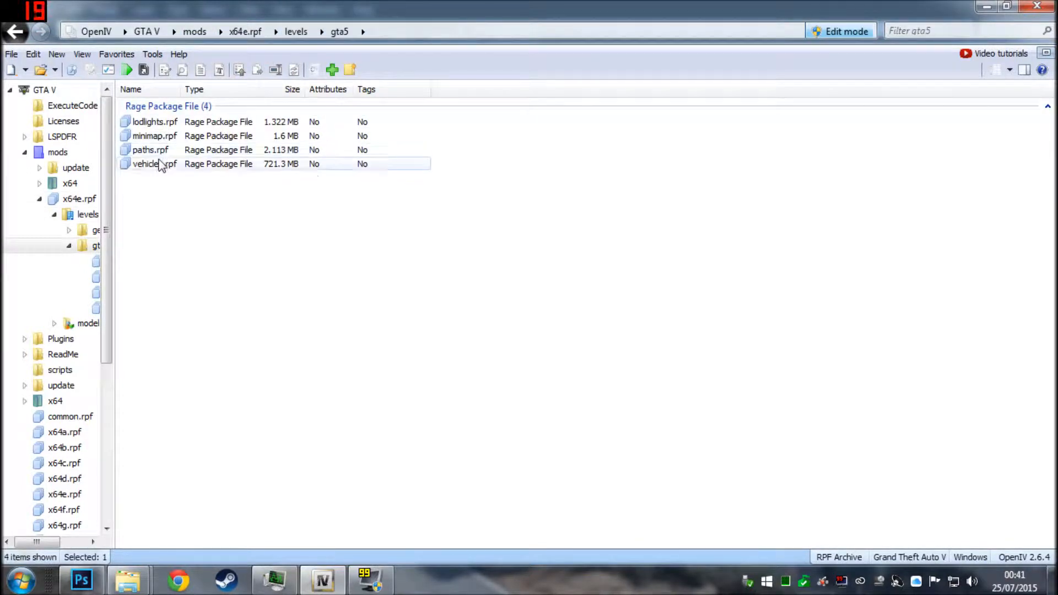
double_click(157, 164)
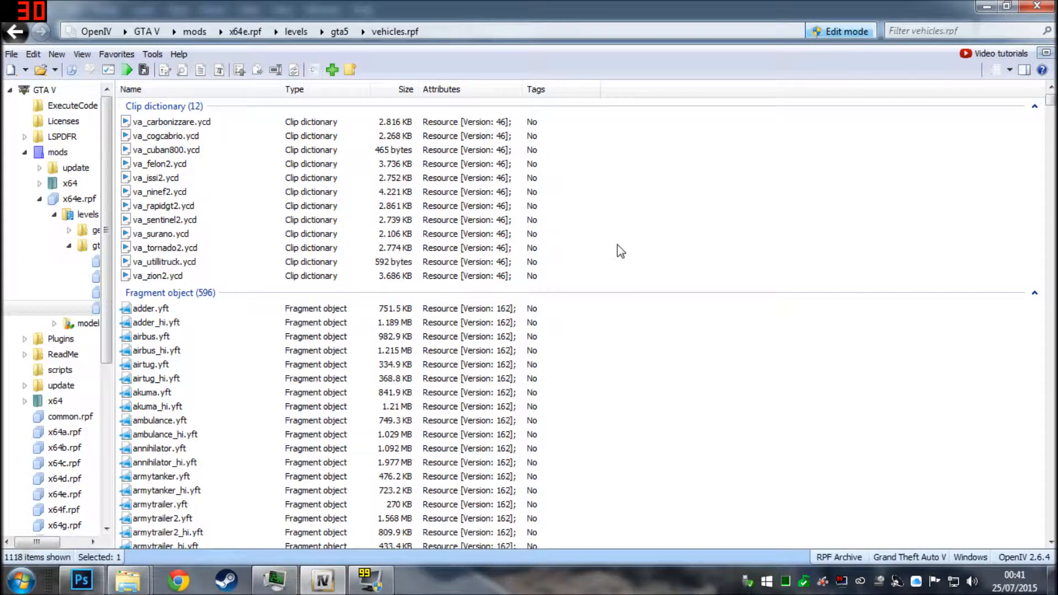
- Find vehshare.ytd among the texture dictionaries in vehicles.rpf and open it in the texture editor
left_click(1052, 457)
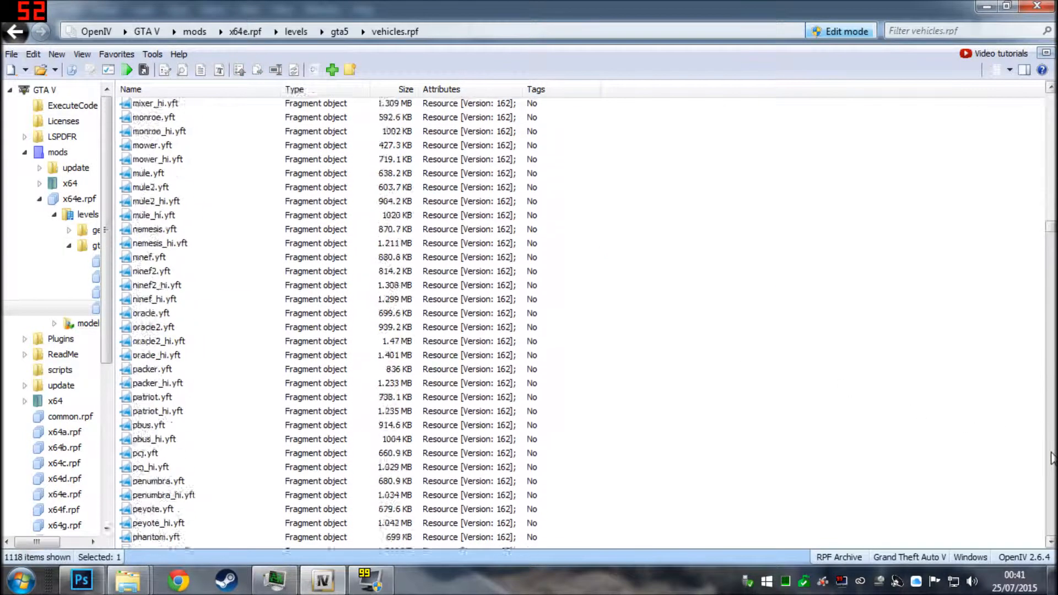
scroll(517, 446, "down", 20)
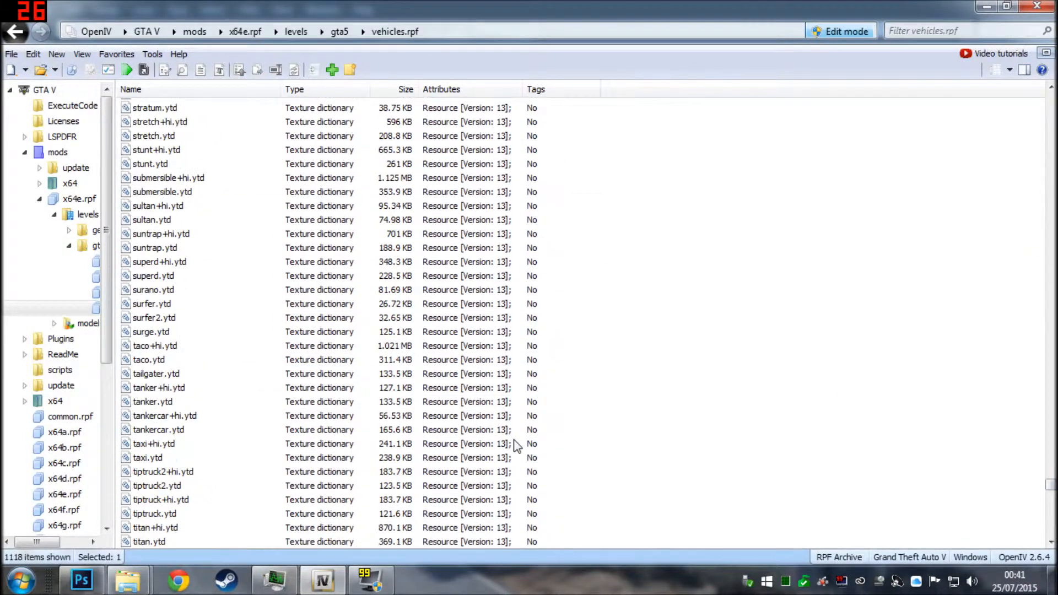
scroll(507, 444, "down", 12)
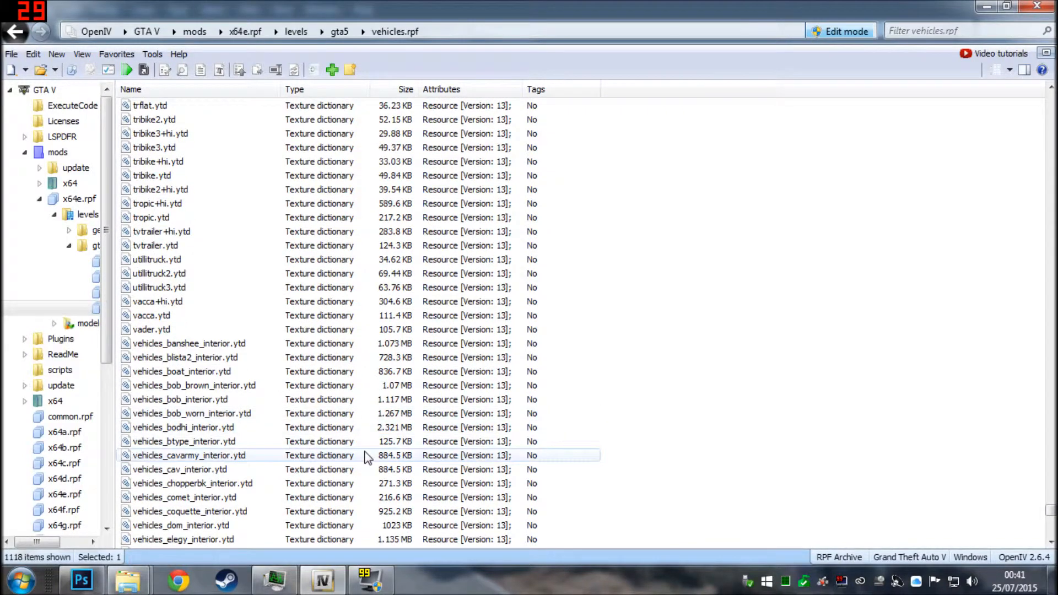
scroll(386, 449, "down", 8)
scroll(366, 459, "down", 7)
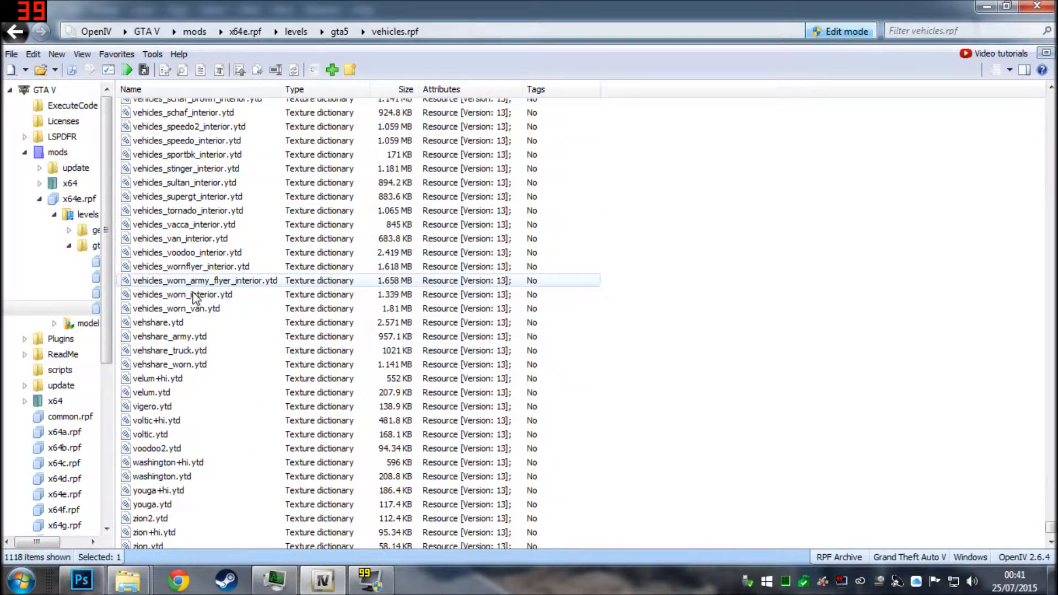
double_click(156, 328)
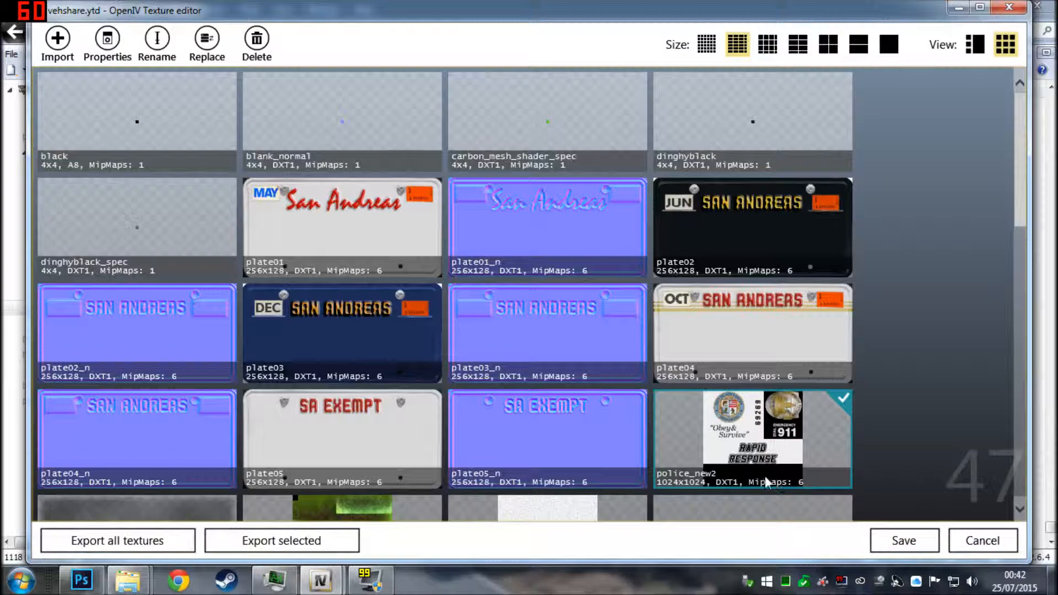
- Look over the licence plate and police_new2 textures in vehshare.ytd, closing the texture editor without saving
left_click(371, 578)
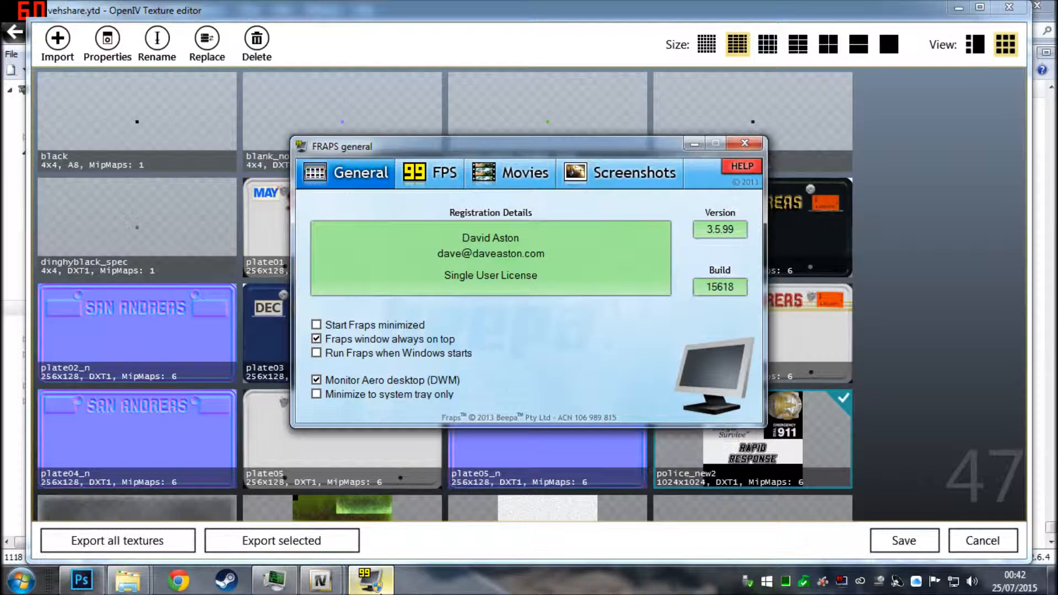
left_click(370, 579)
scroll(937, 373, "down", 4)
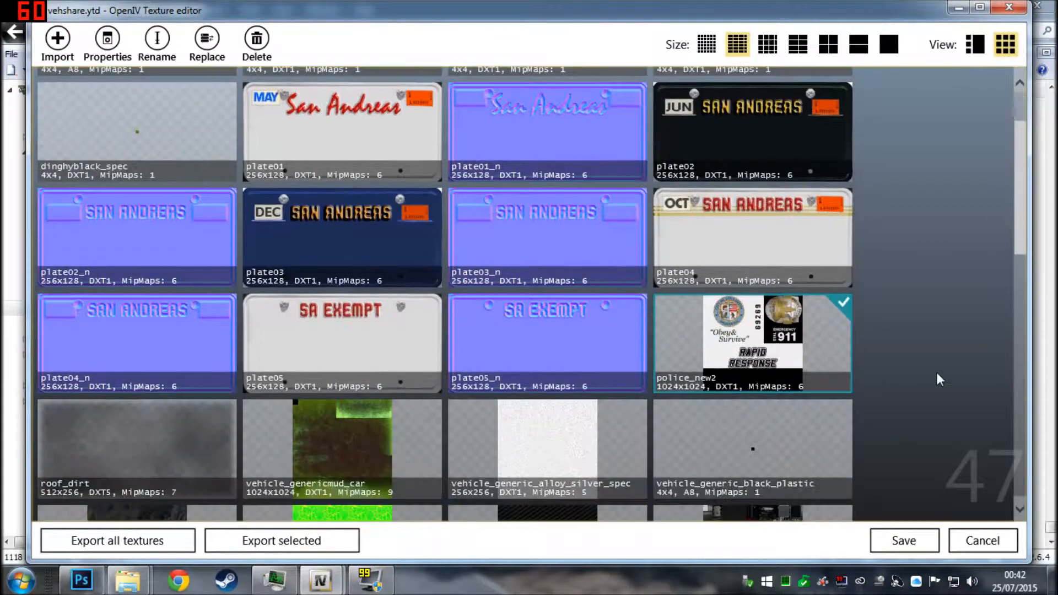
scroll(898, 435, "up", 2)
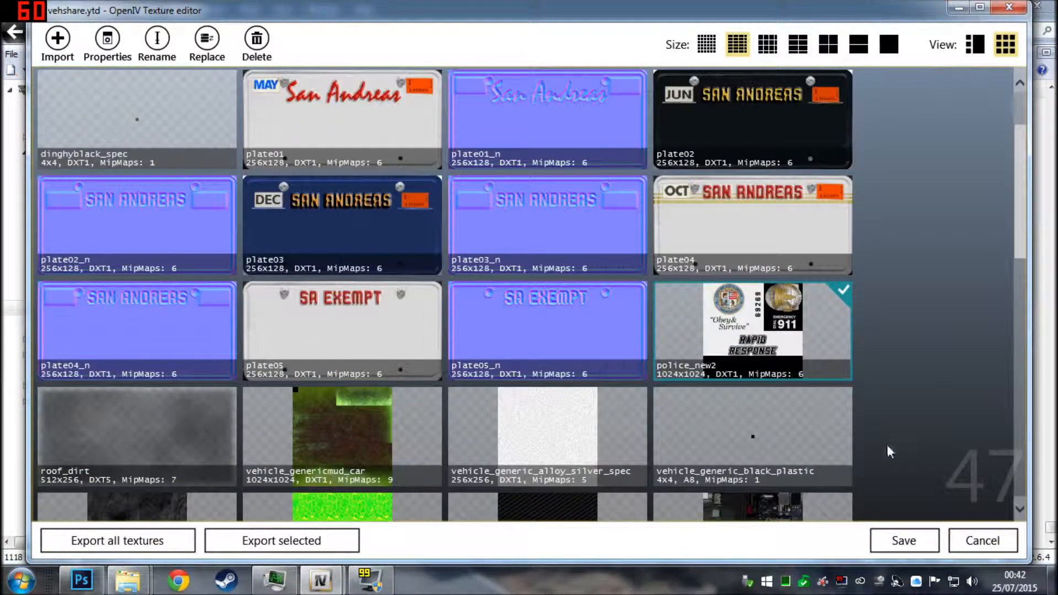
left_click(983, 539)
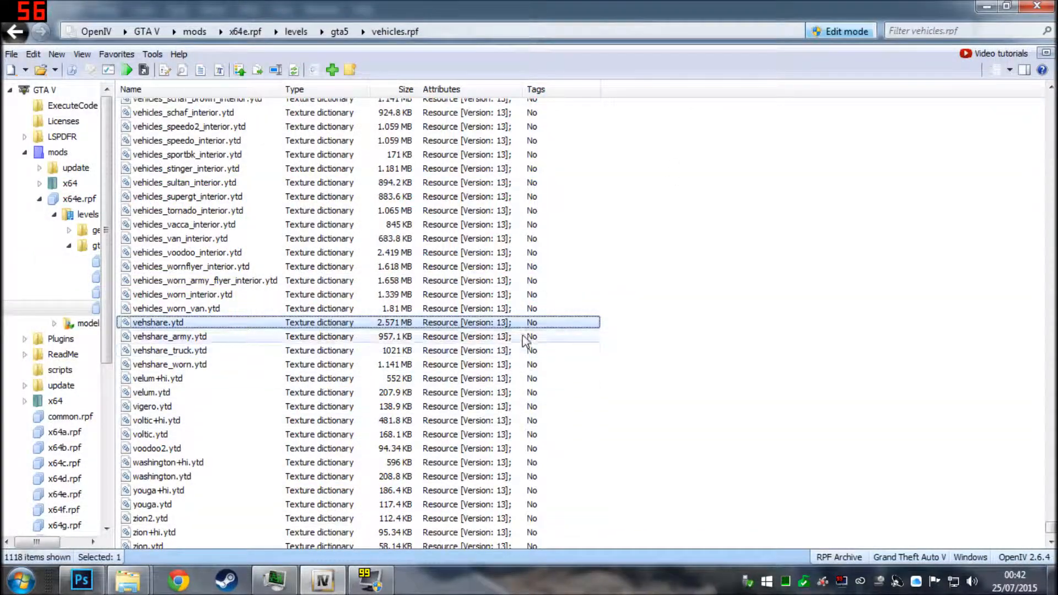
- Toggle edit mode off and on again, and reopen vehshare.ytd to view its police_new2 texture without saving
left_click(823, 32)
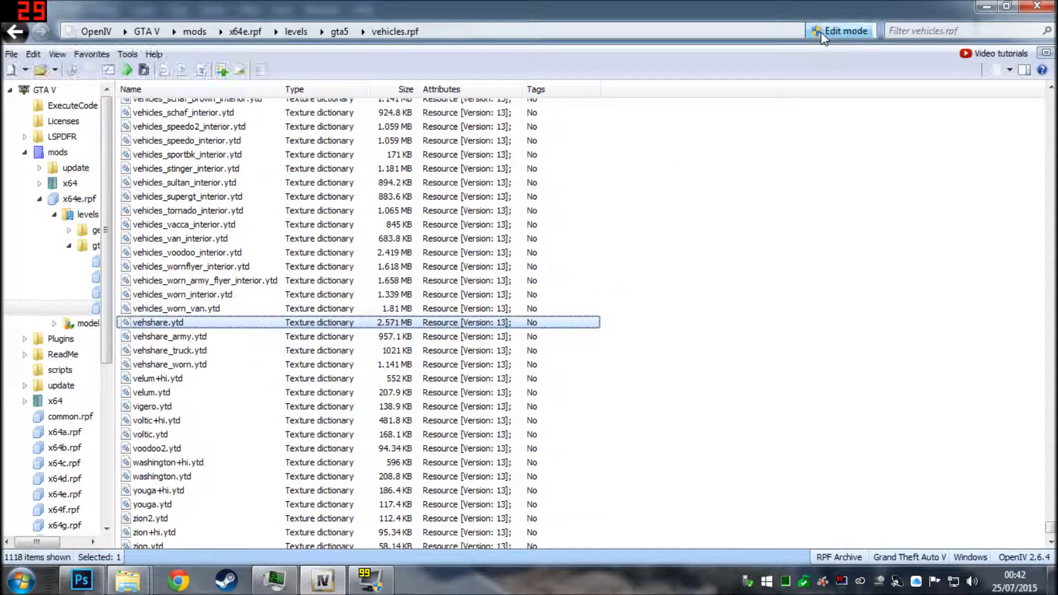
left_click(822, 35)
left_click(571, 342)
double_click(414, 323)
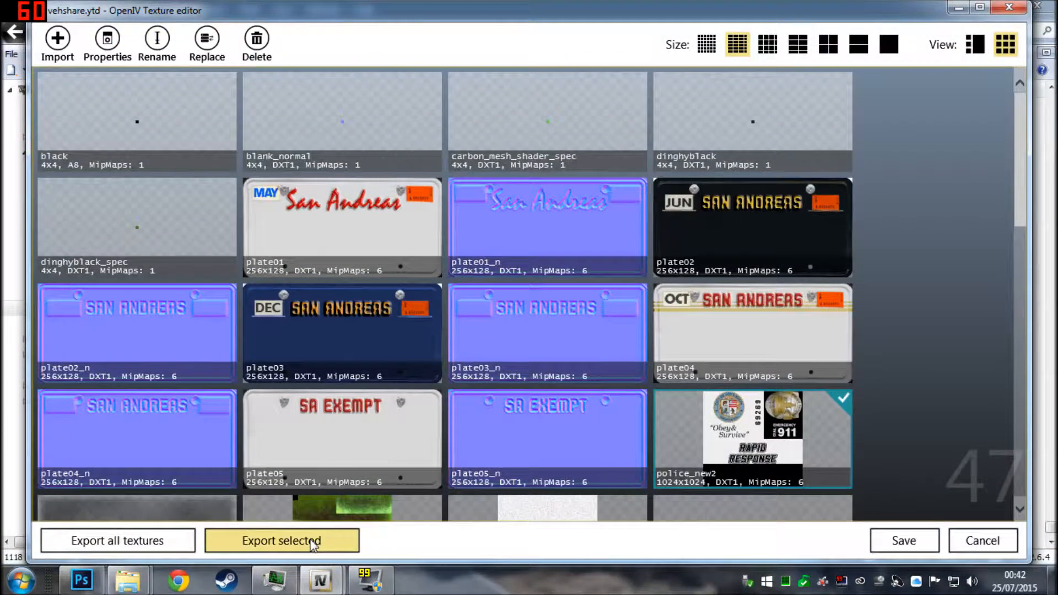
left_click(954, 539)
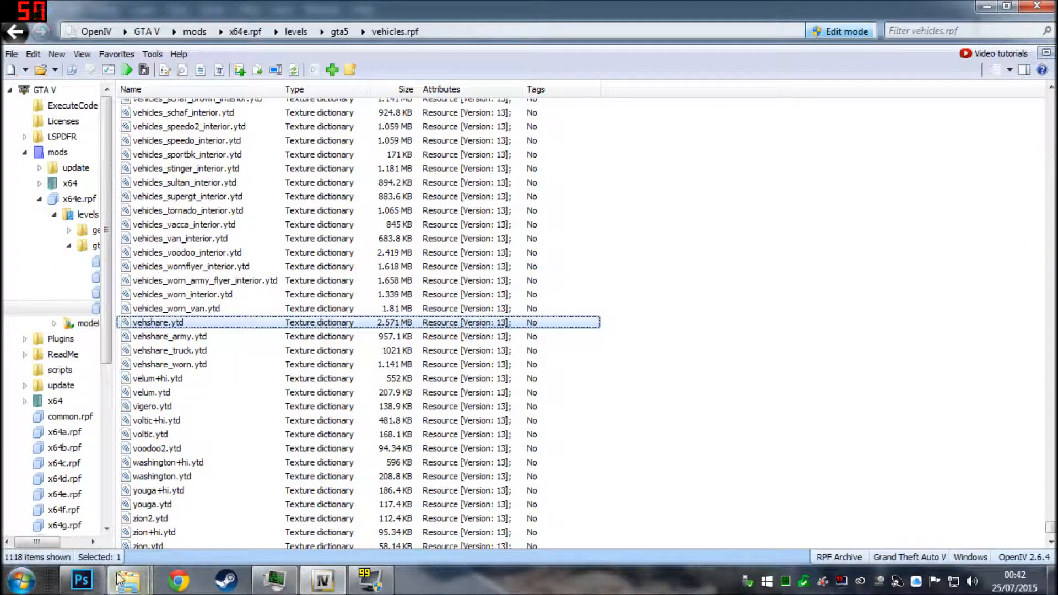
- Switch to Photoshop and view the police livery template without the Rectangle 1 layer by deleting the layer and undoing the deletion
left_click(81, 579)
key("v")
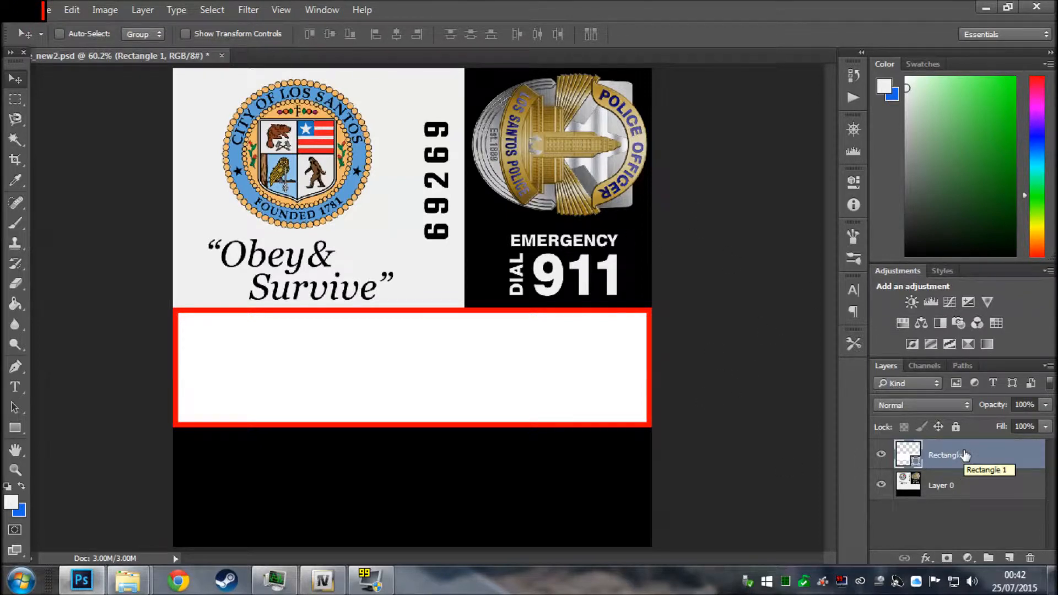
key("Delete")
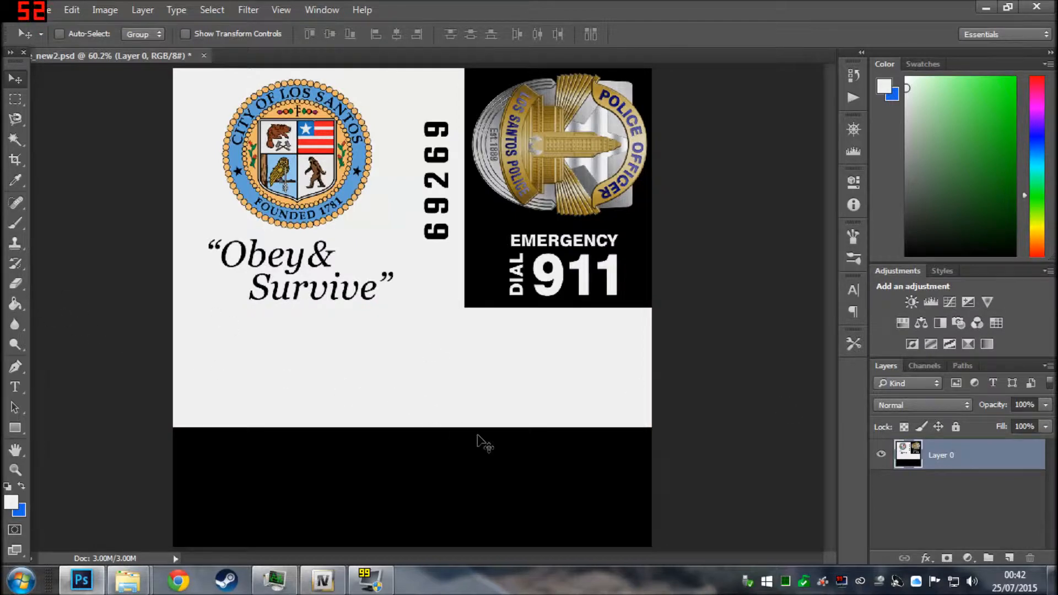
key("ctrl+z")
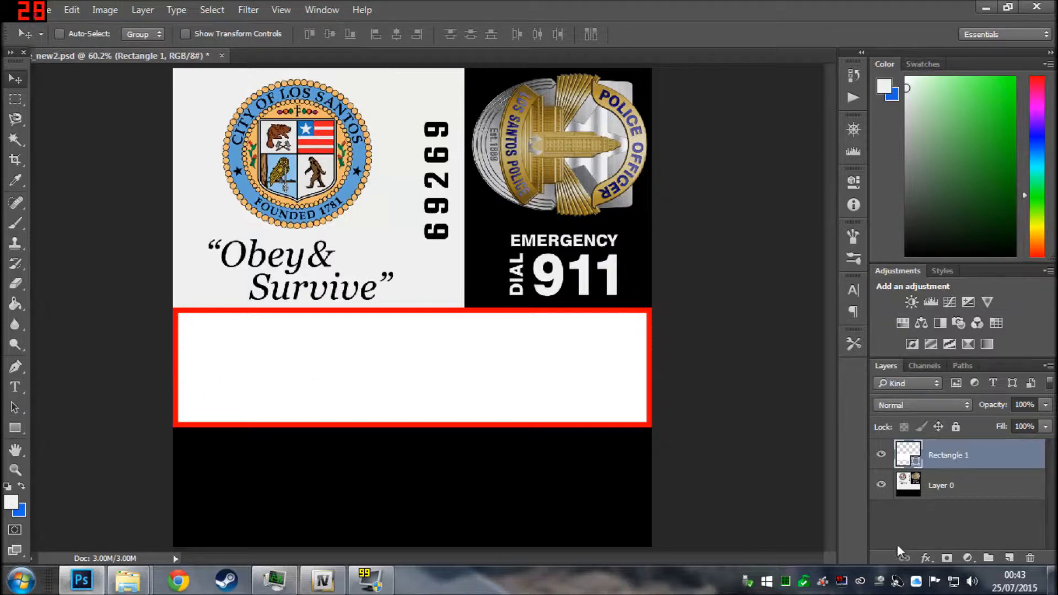
left_click(949, 487)
left_click(971, 455)
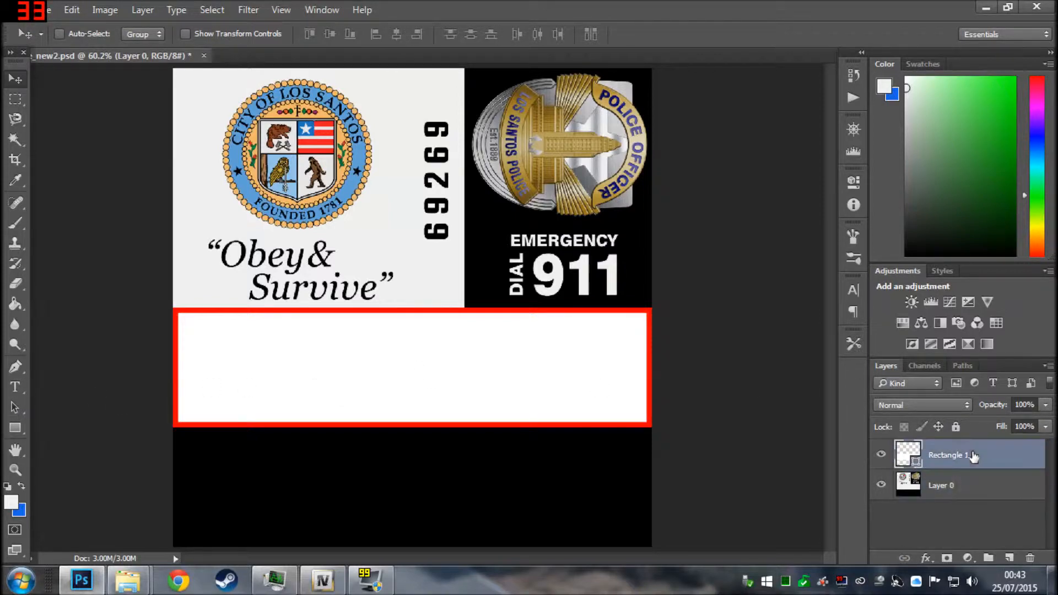
- Set the Horizontal Type tool's font to Mandatory Regular
left_click(1009, 557)
key("ctrl+z")
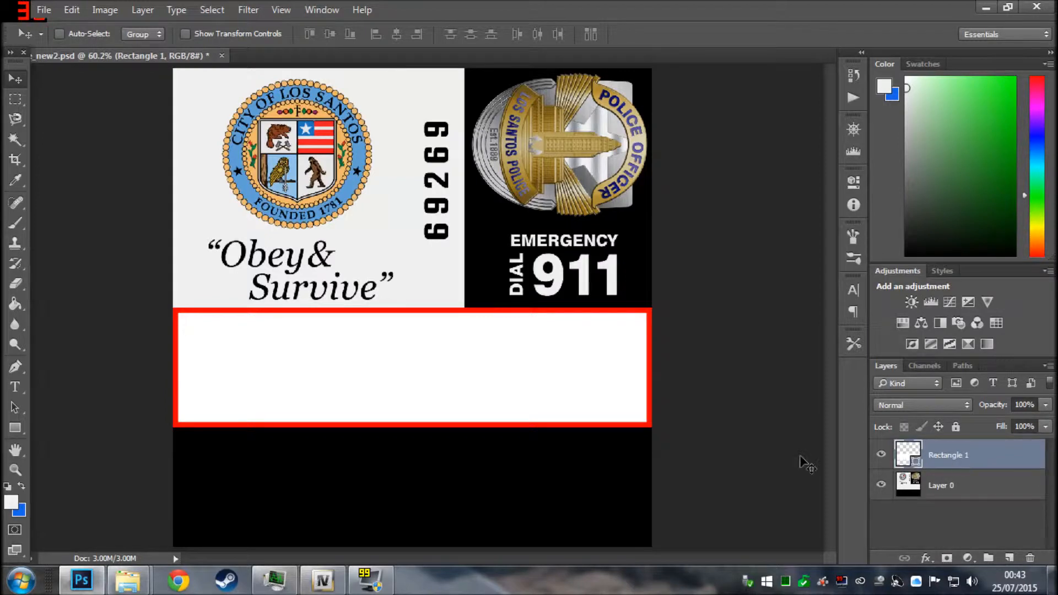
left_click(15, 388)
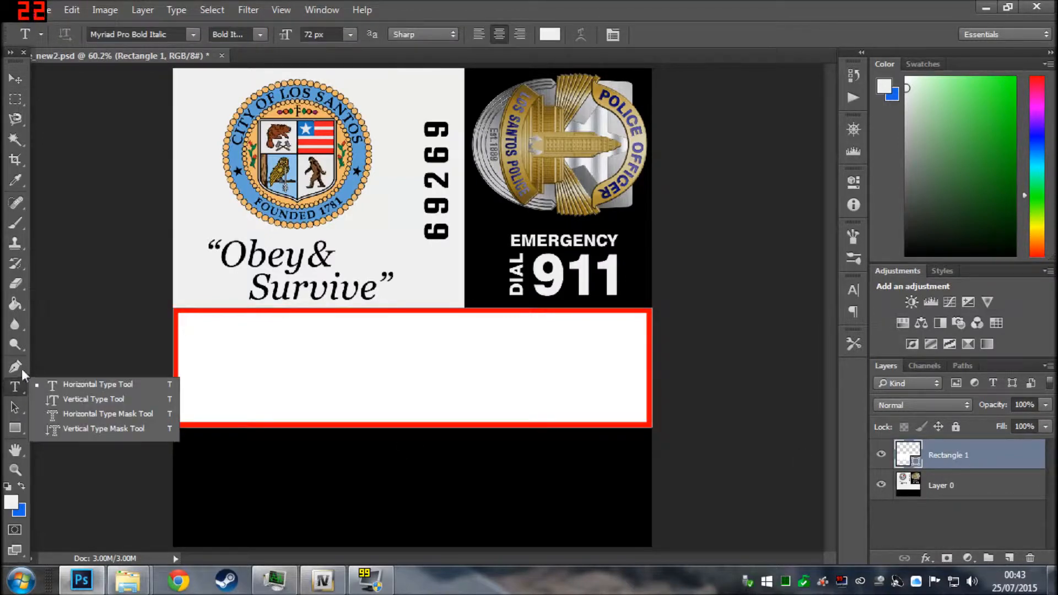
left_click(196, 33)
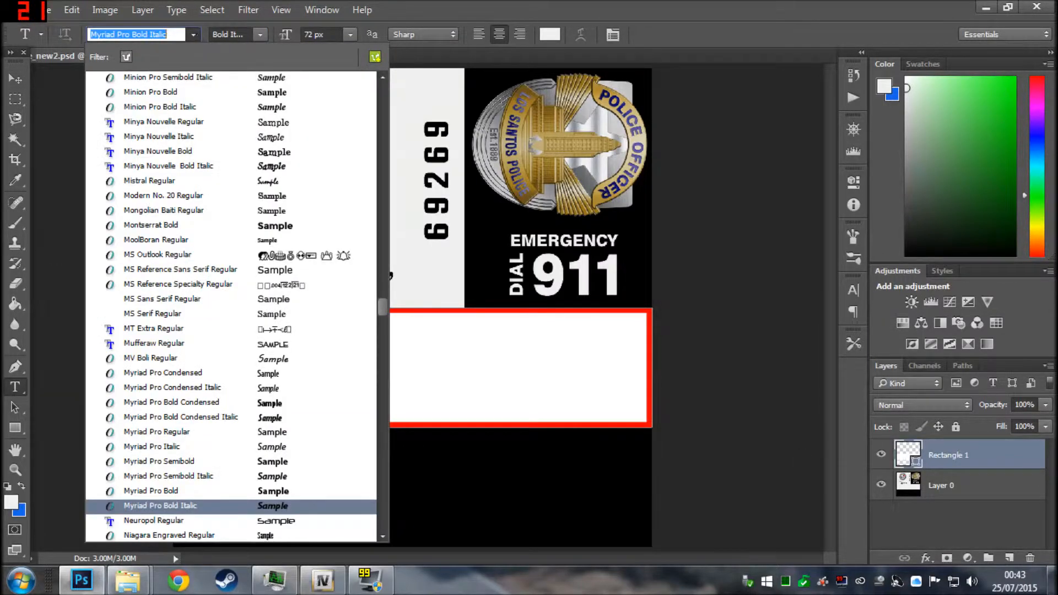
type("mand")
key("Return")
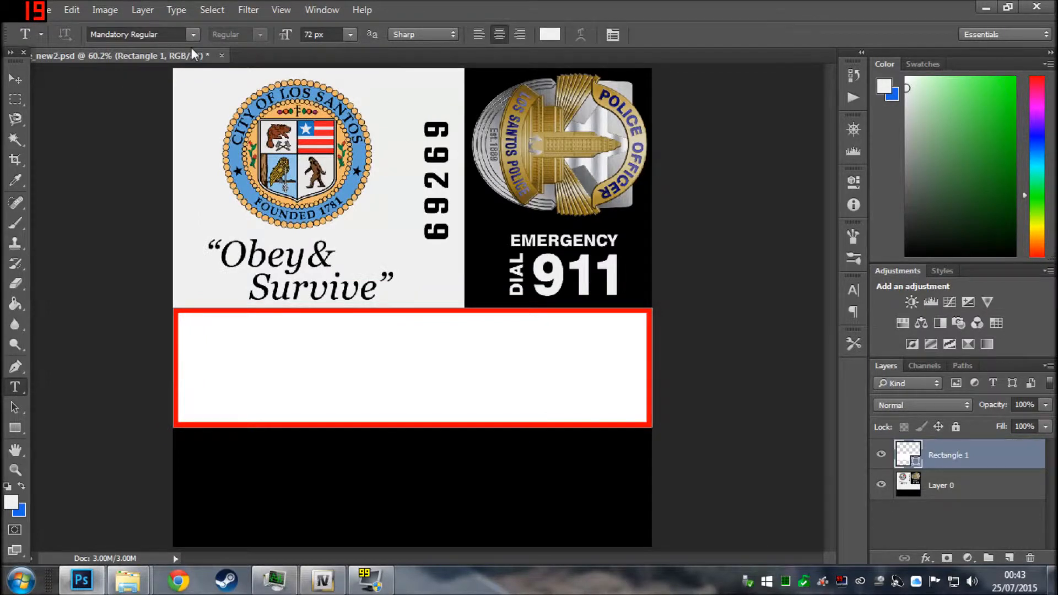
- Add the text POLICE on a new layer, inside the left part of the red-bordered white rectangle
left_click(1009, 558)
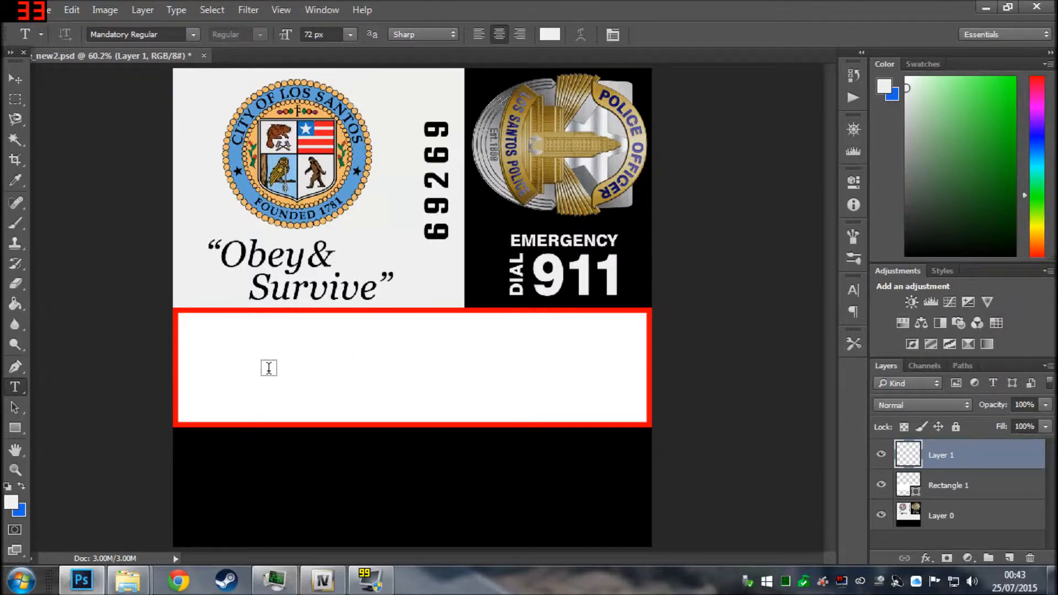
left_click(269, 368)
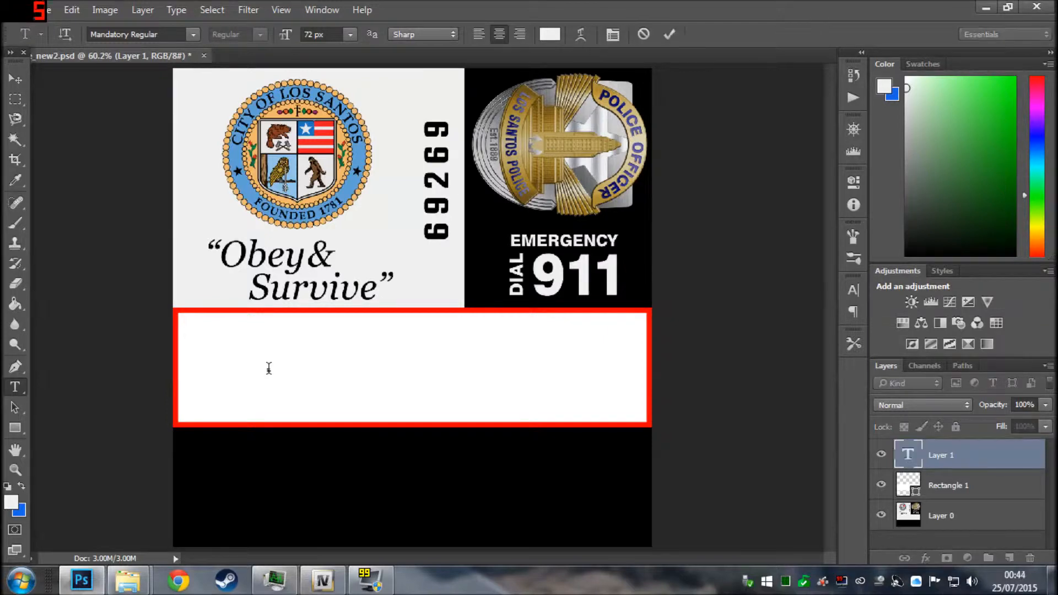
type("POLICE")
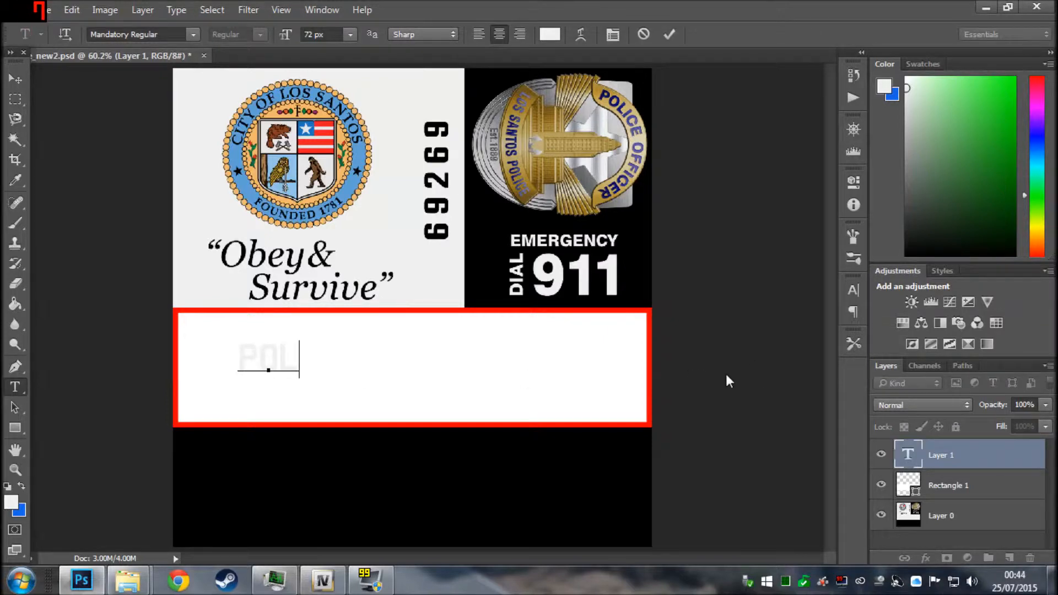
left_click(16, 80)
- View the hex code of the POLICE text's colour in the Color Picker
left_click(15, 367)
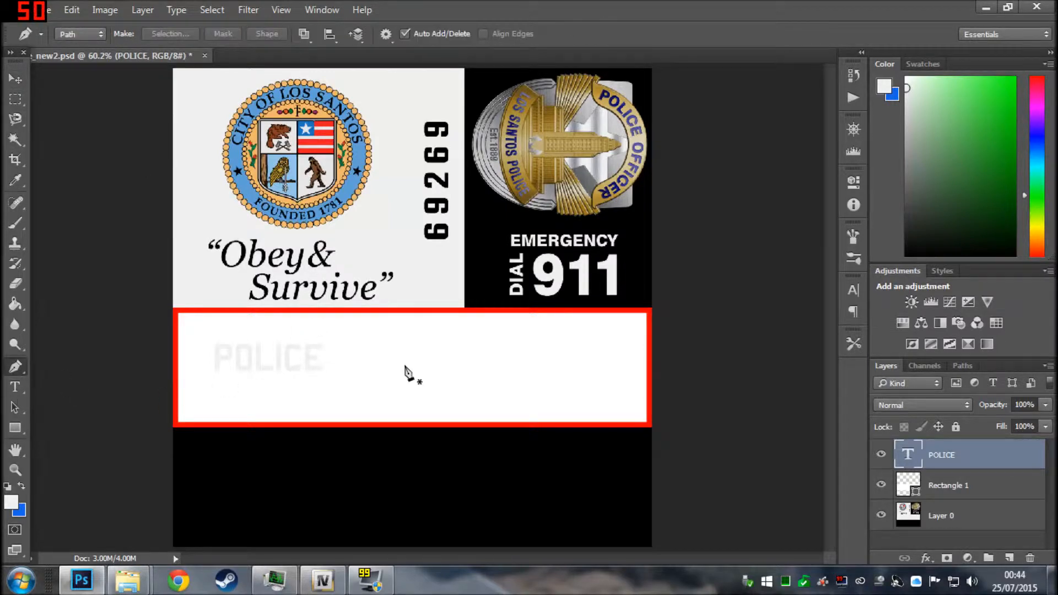
left_click(17, 376)
left_click(18, 388)
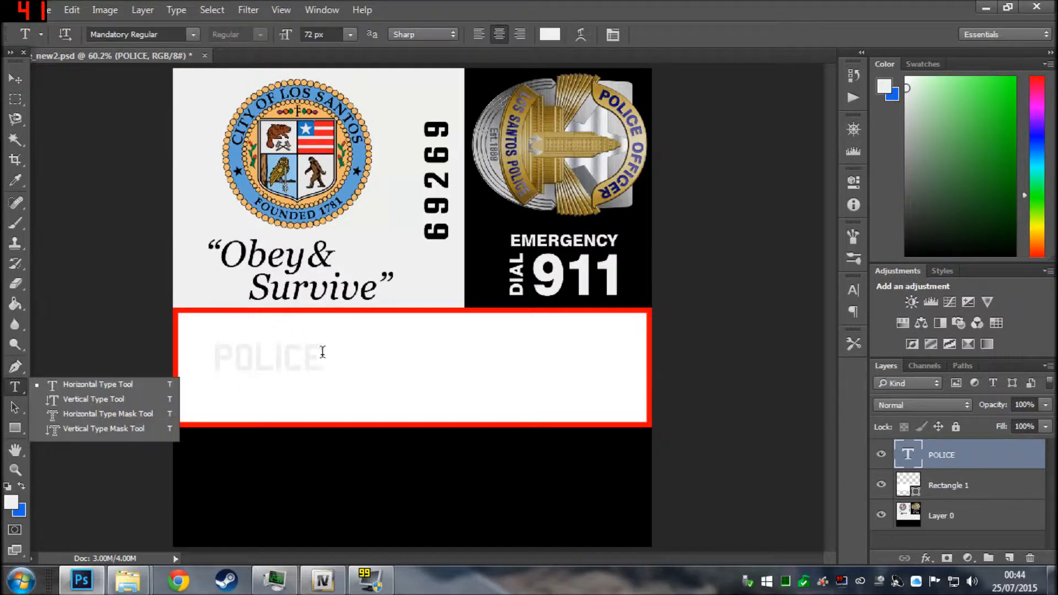
left_click(279, 351)
key("ctrl+a")
left_click(551, 33)
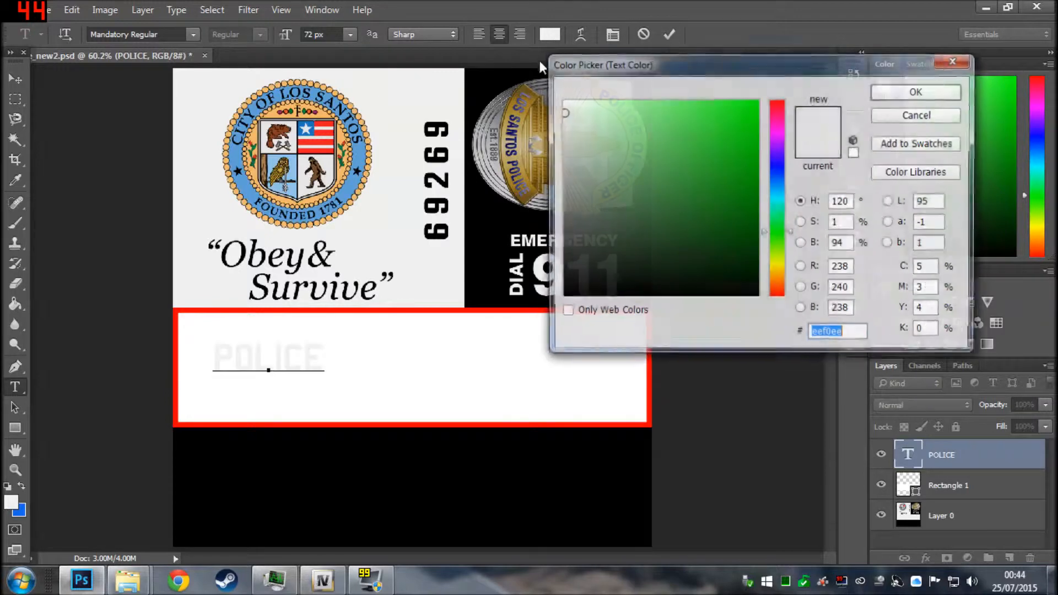
left_click(918, 91)
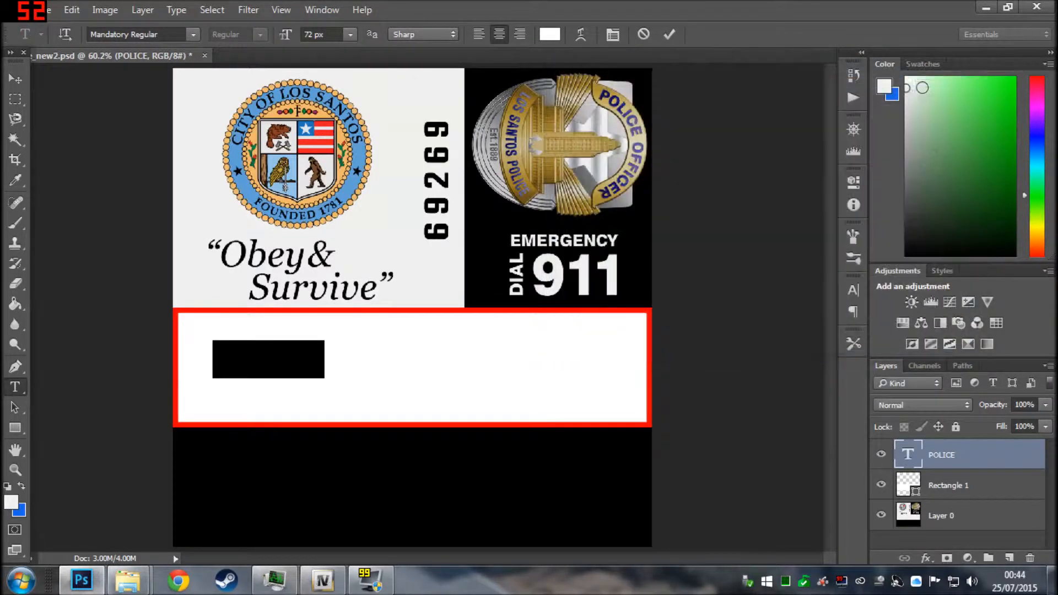
left_click(7, 77)
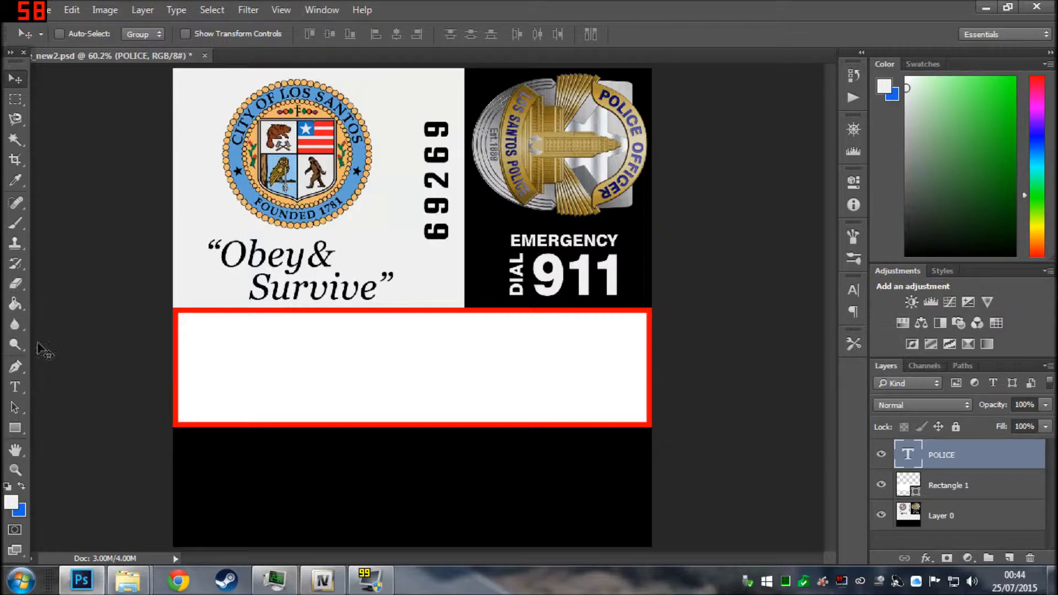
left_click(14, 427)
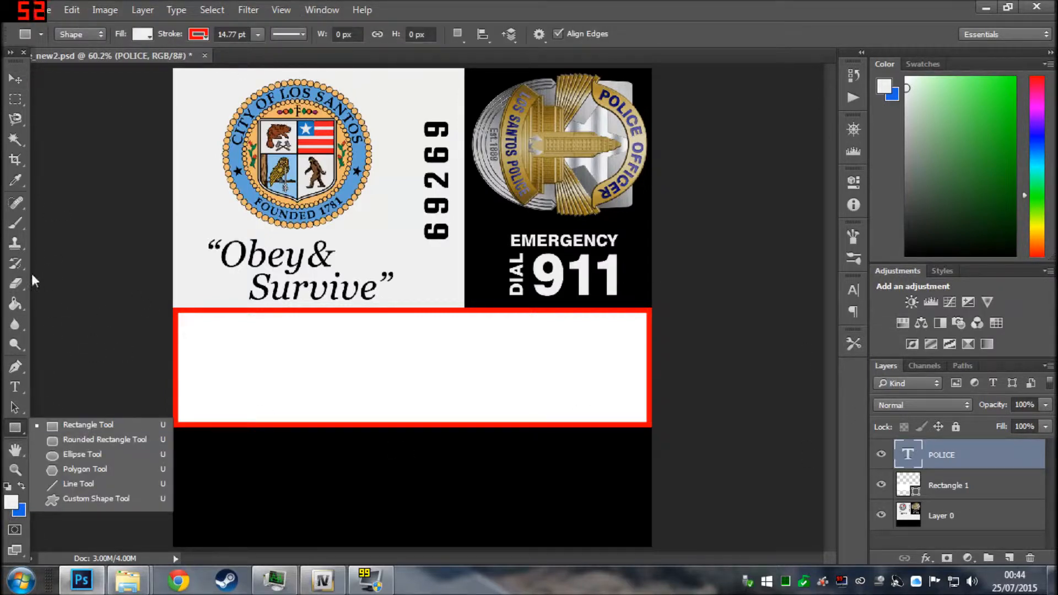
left_click(141, 34)
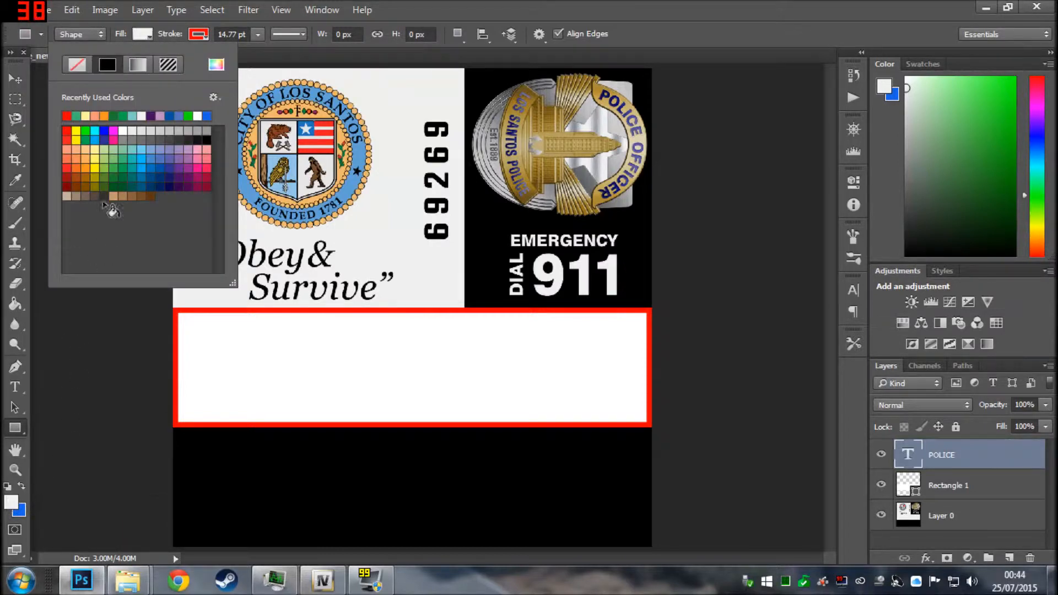
left_click(147, 34)
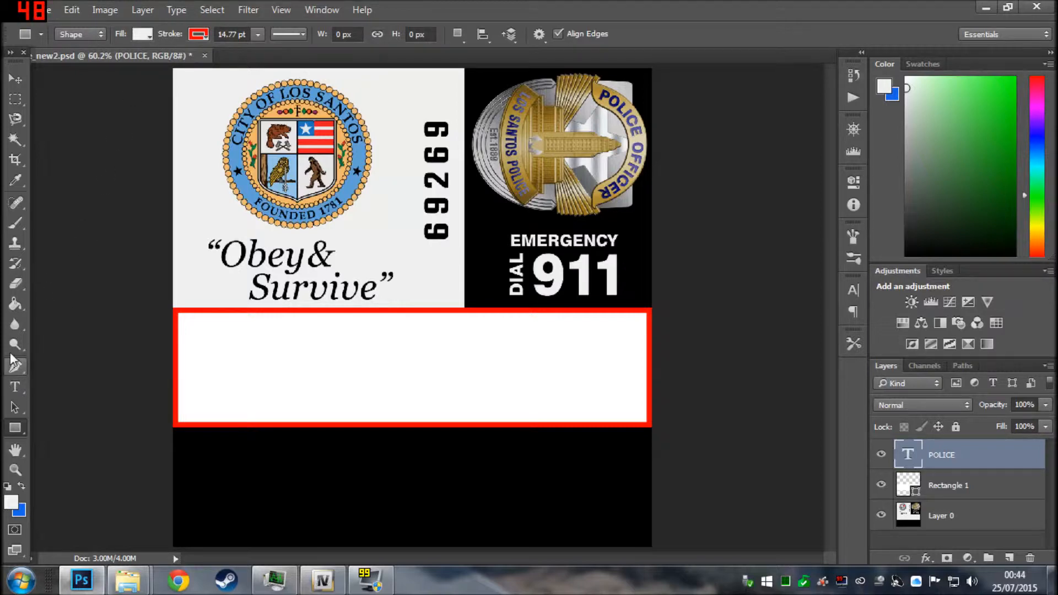
left_click(14, 230)
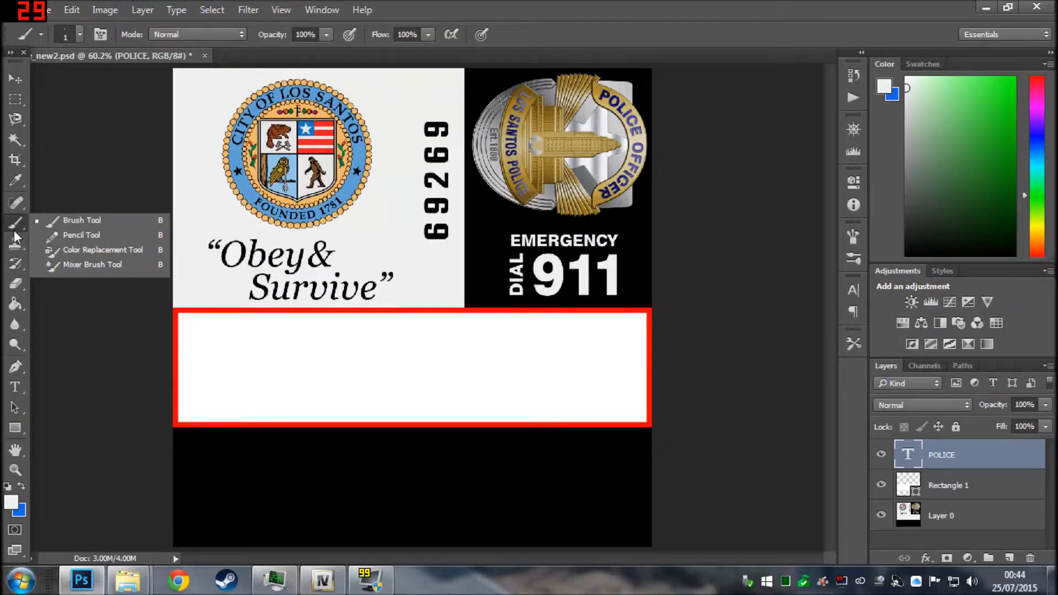
left_click(17, 208)
left_click(22, 180)
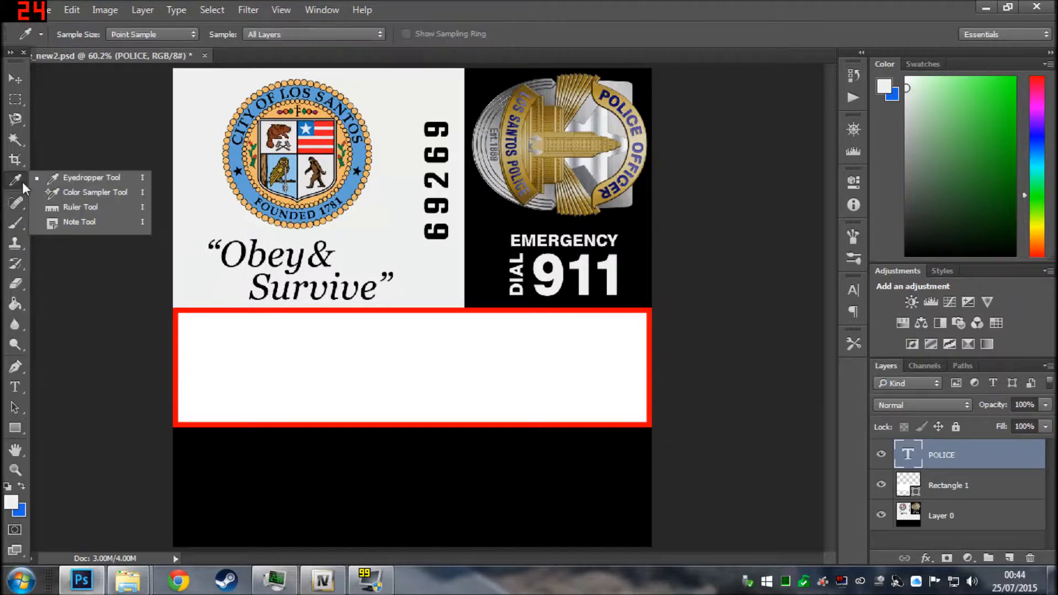
left_click(11, 503)
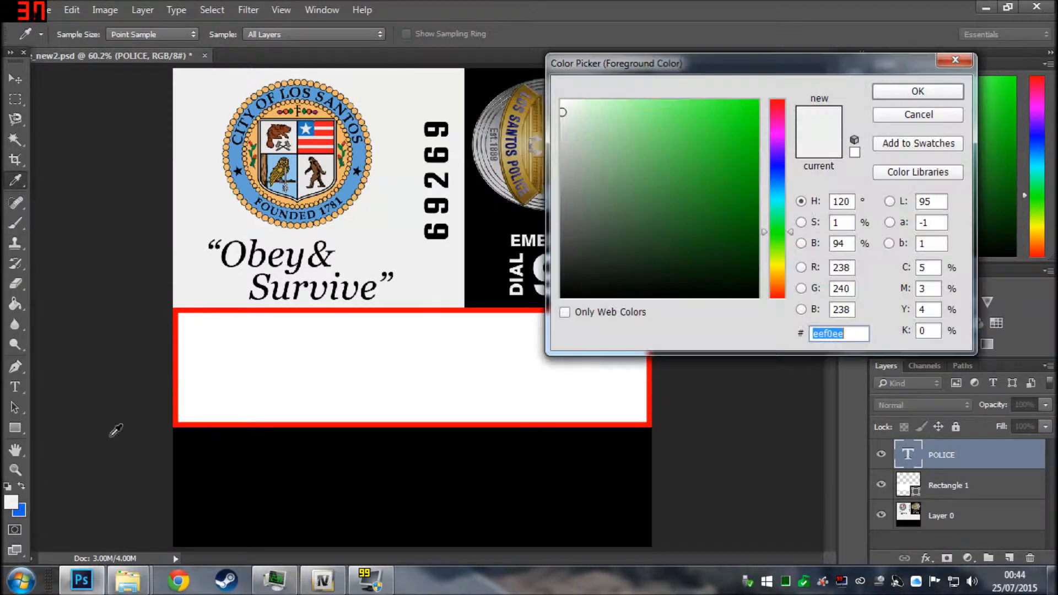
left_click(912, 110)
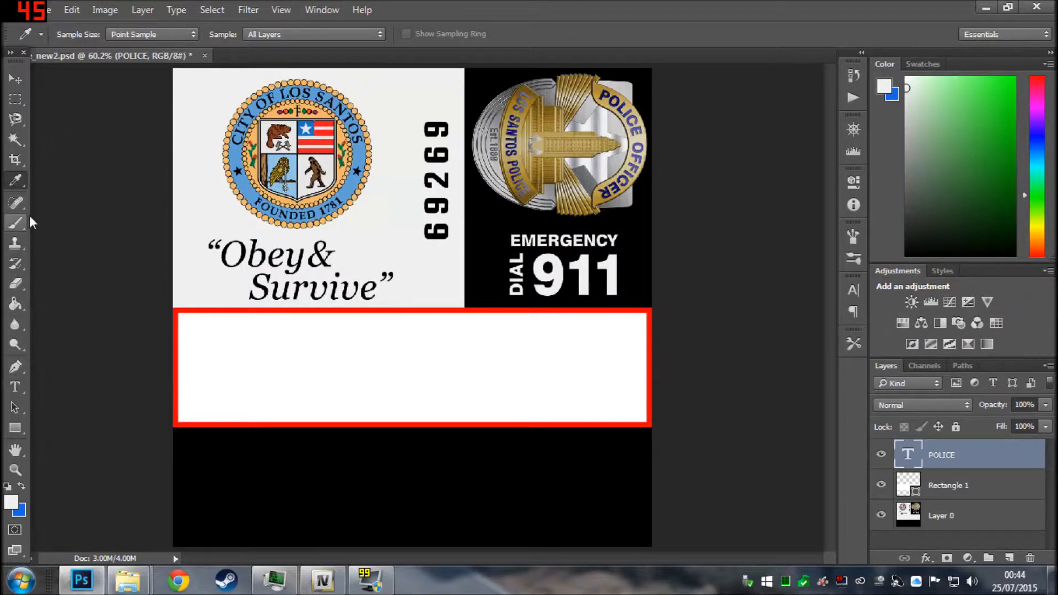
left_click(16, 427)
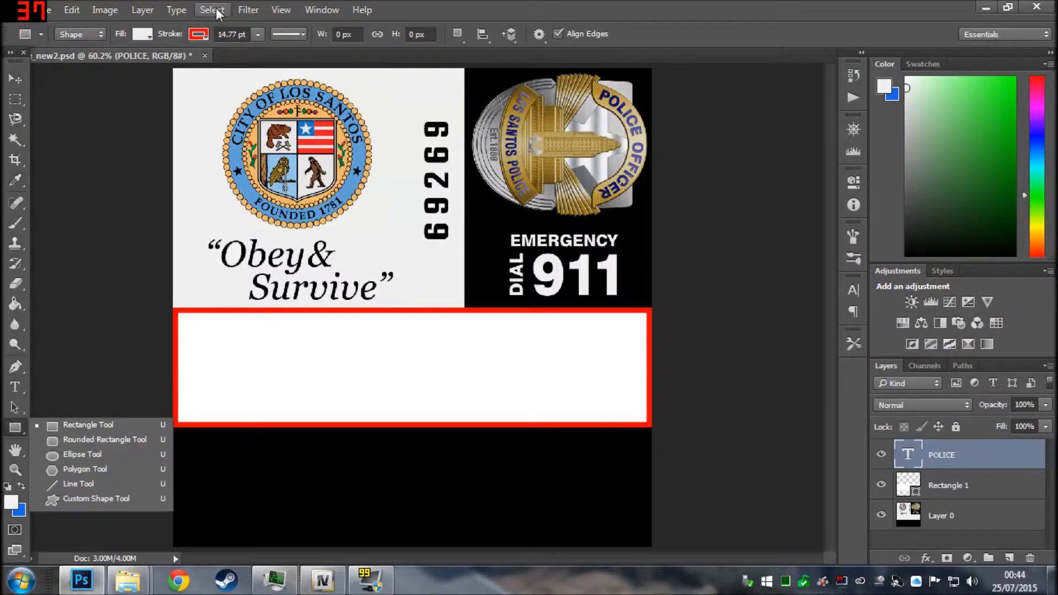
left_click(150, 34)
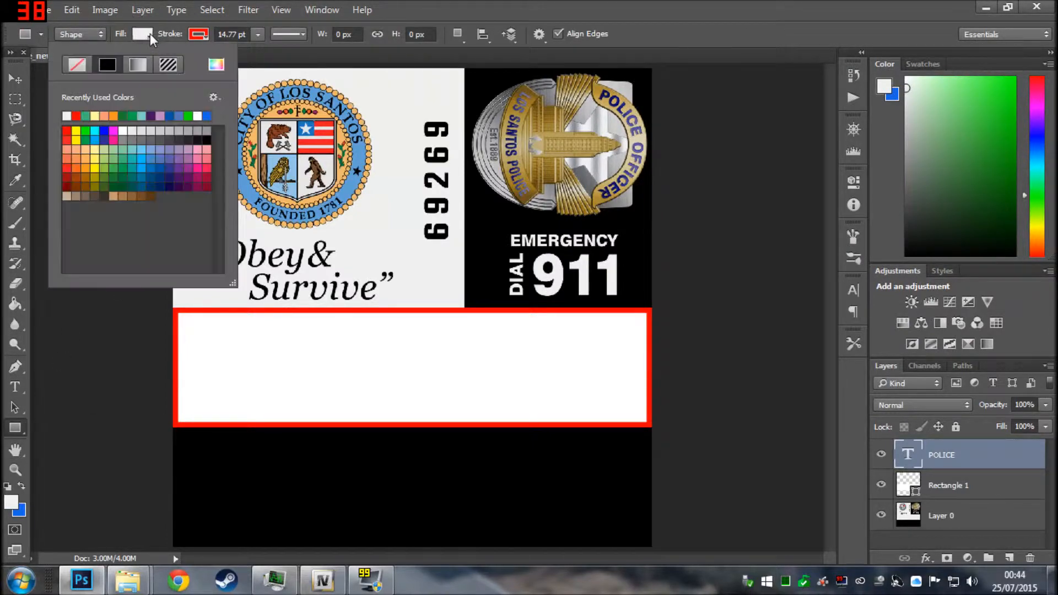
left_click(421, 283)
left_click(421, 283)
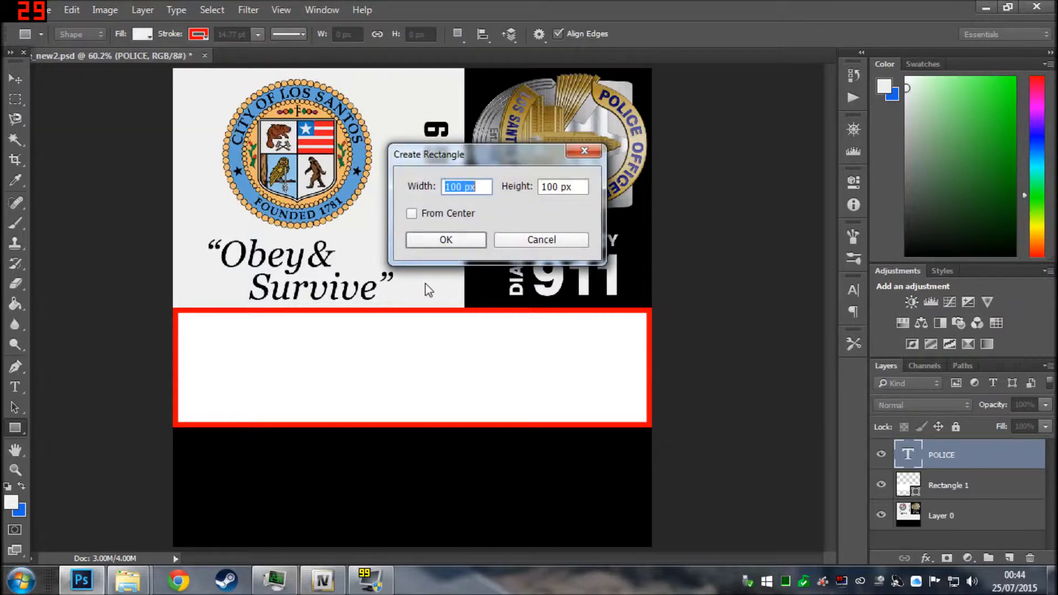
left_click(545, 243)
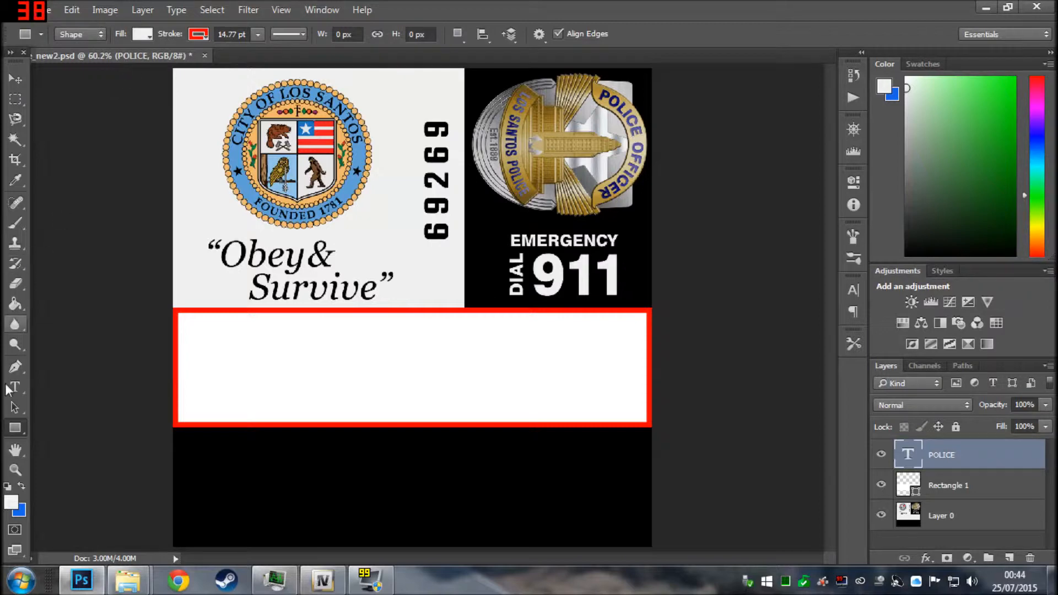
- Try to fill the red-bordered rectangle with the foreground colour eef0ee while the POLICE layer is selected
left_click(11, 503)
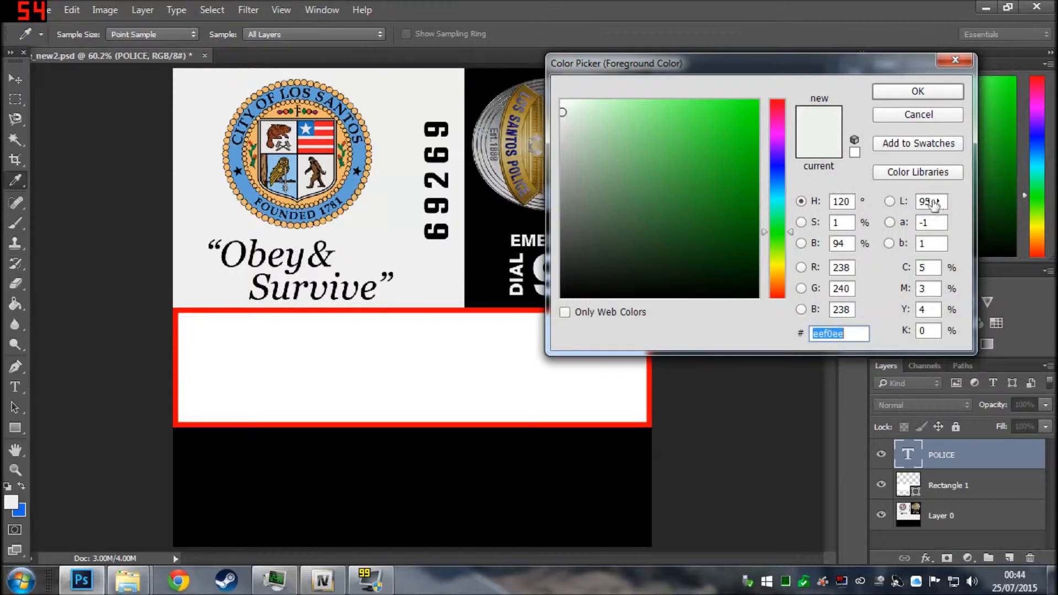
left_click(925, 90)
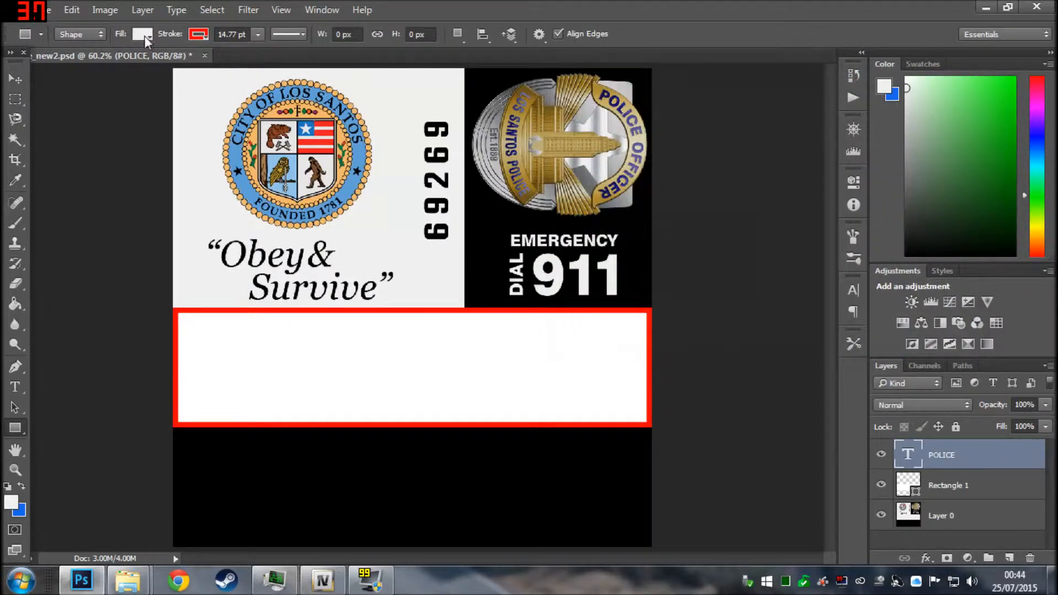
left_click(148, 34)
left_click(141, 34)
left_click(142, 34)
left_click(143, 34)
left_click(142, 34)
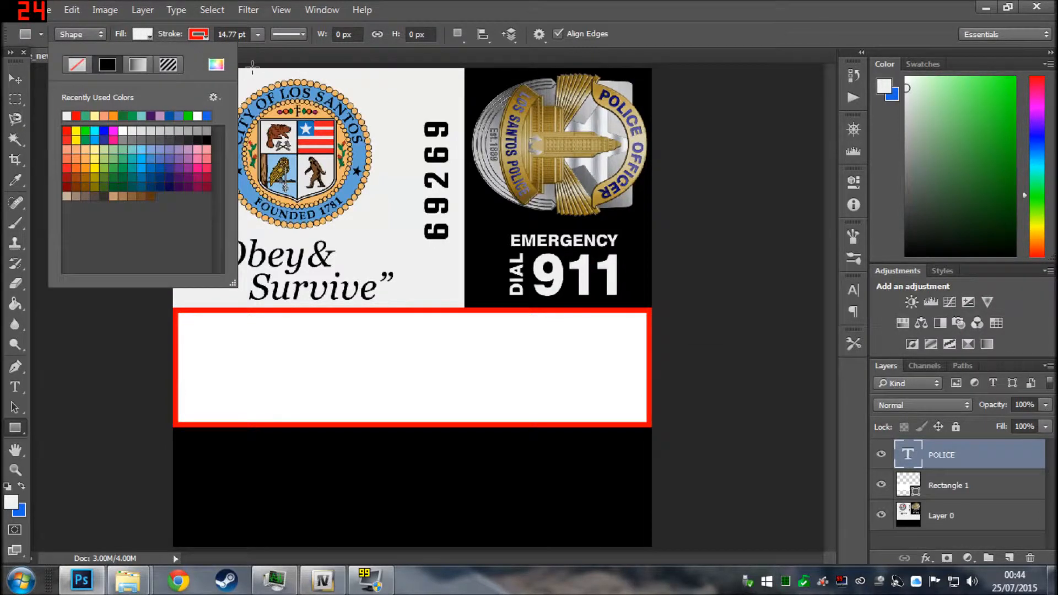
left_click(216, 65)
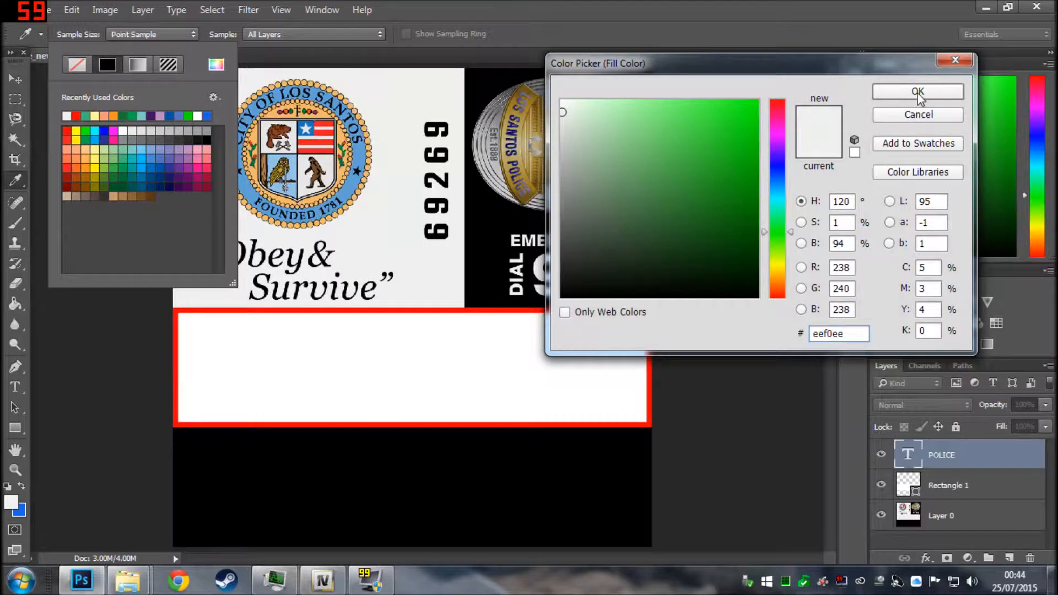
left_click(918, 92)
left_click(15, 80)
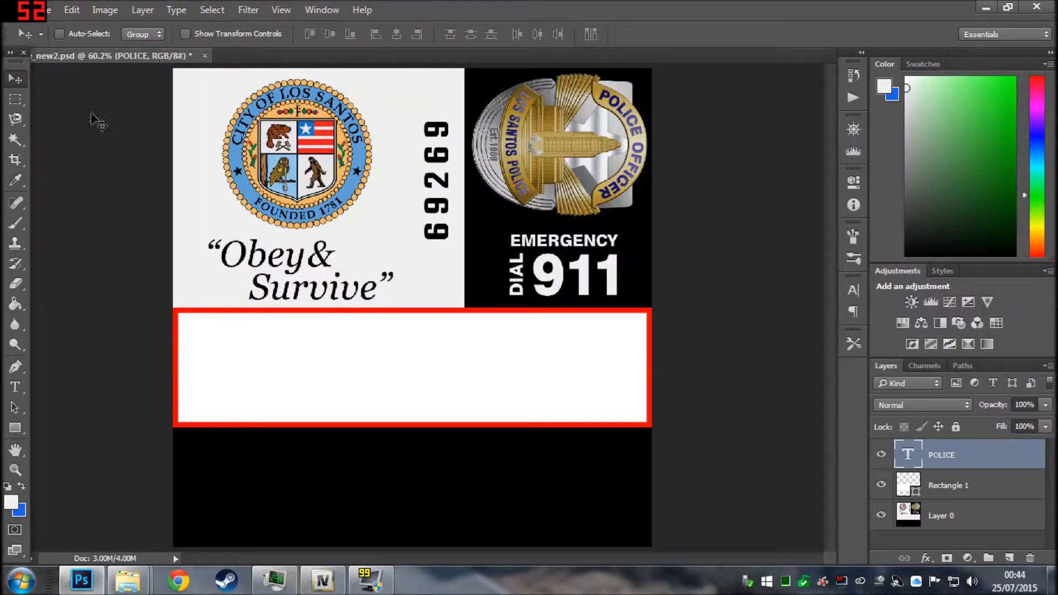
- Try to set the rectangle's stroke width to 0 pt while the POLICE layer is selected
left_click(15, 428)
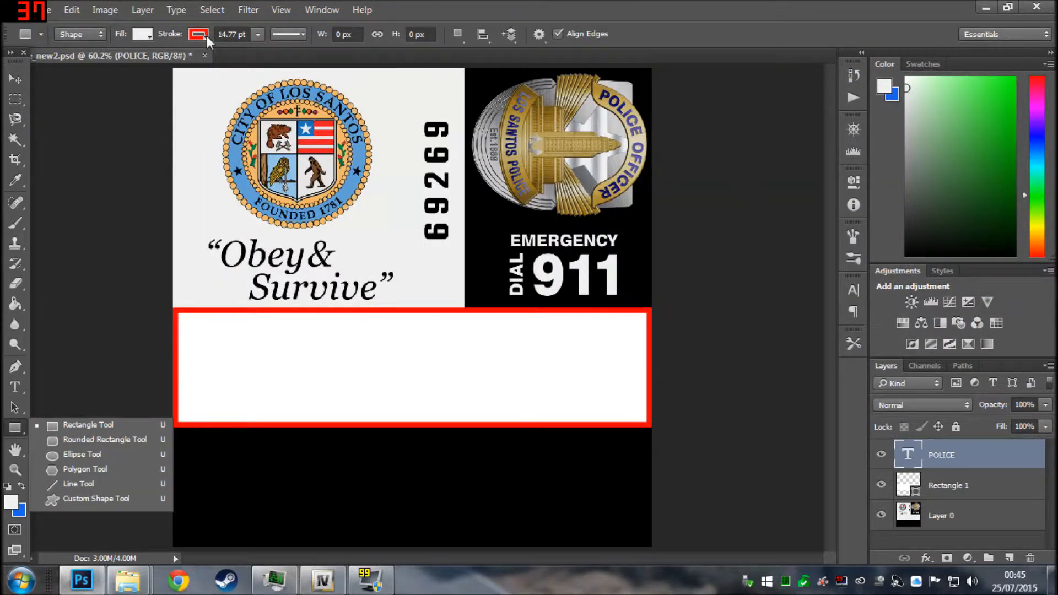
left_click(257, 35)
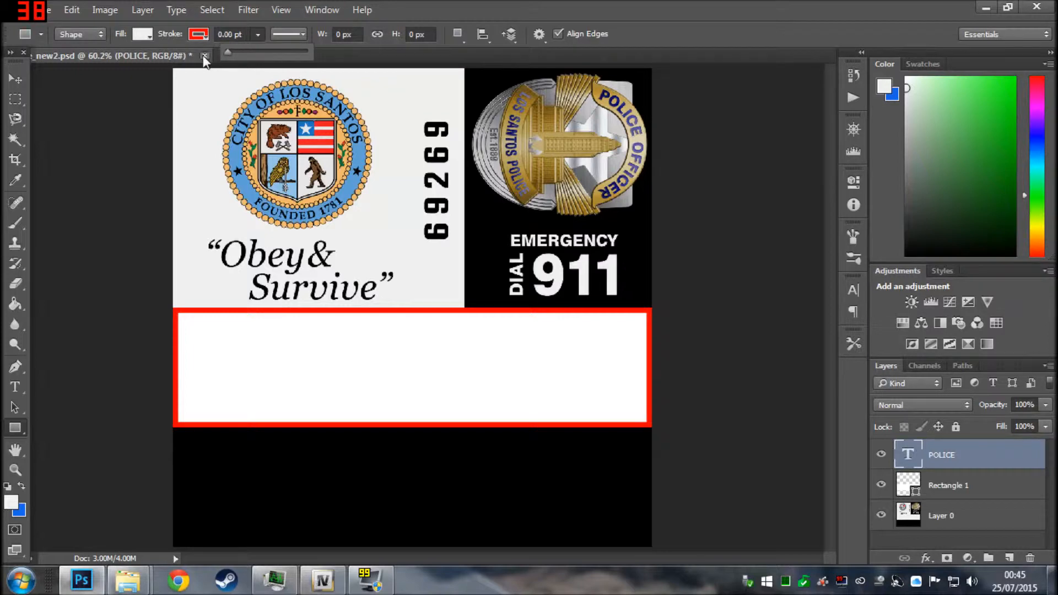
left_click(16, 79)
key("ctrl")
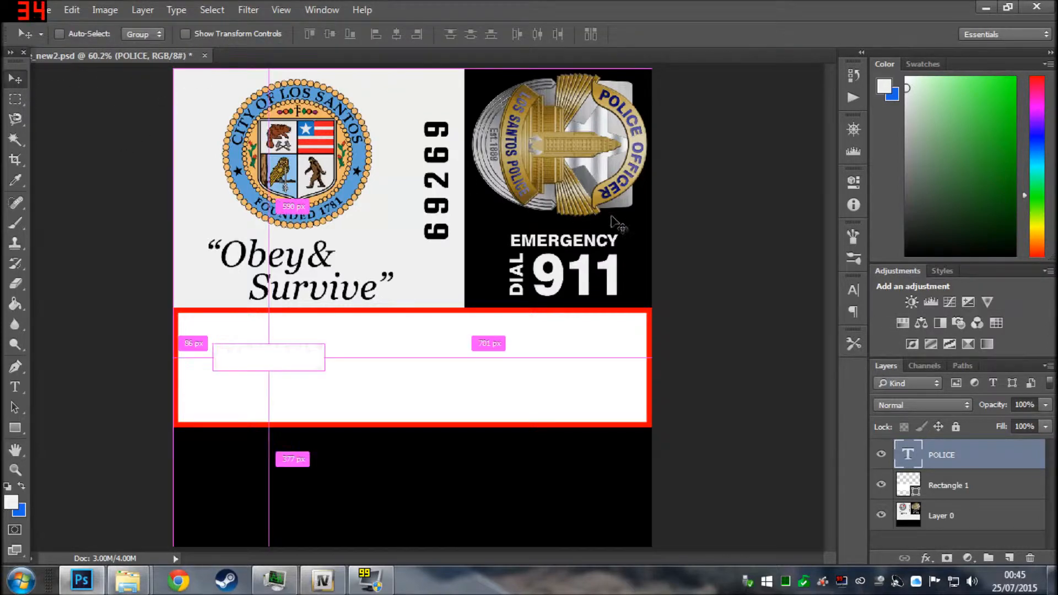
- Set the fill colour of the Rectangle 1 shape to eef0ee
left_click(953, 494)
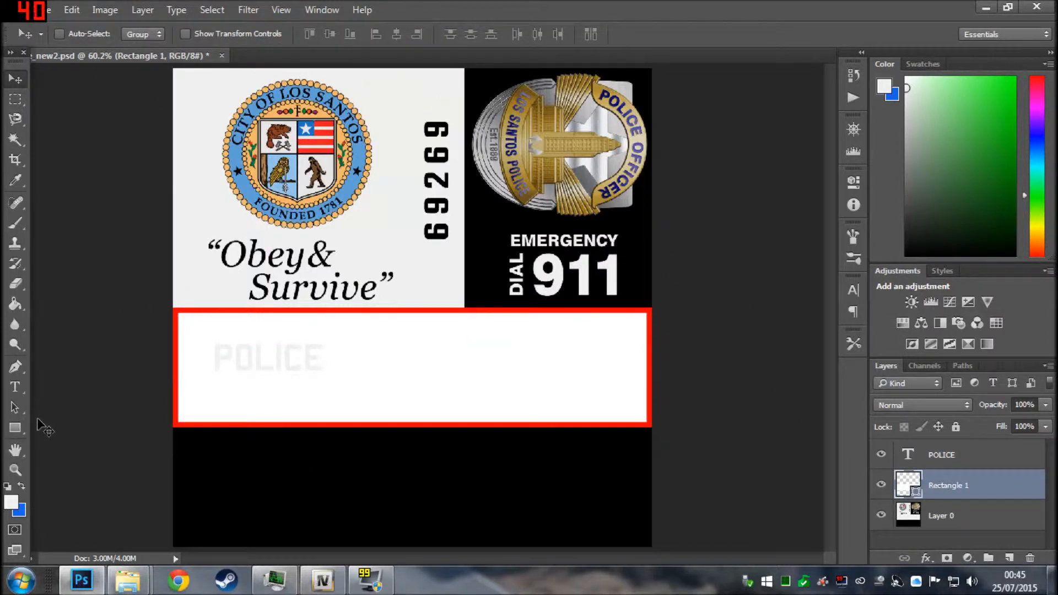
left_click(15, 427)
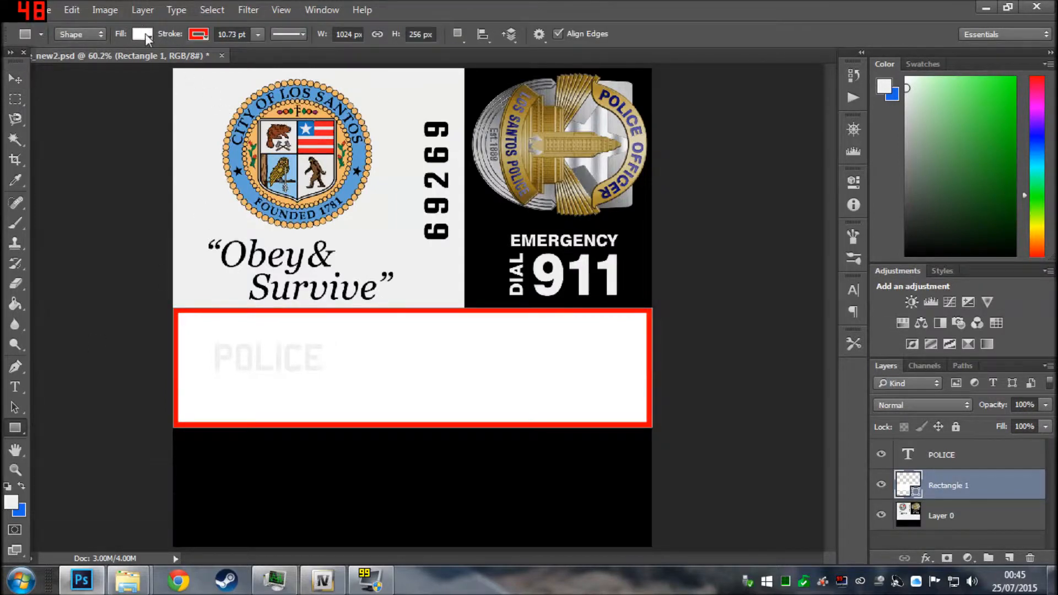
left_click(144, 33)
left_click(216, 64)
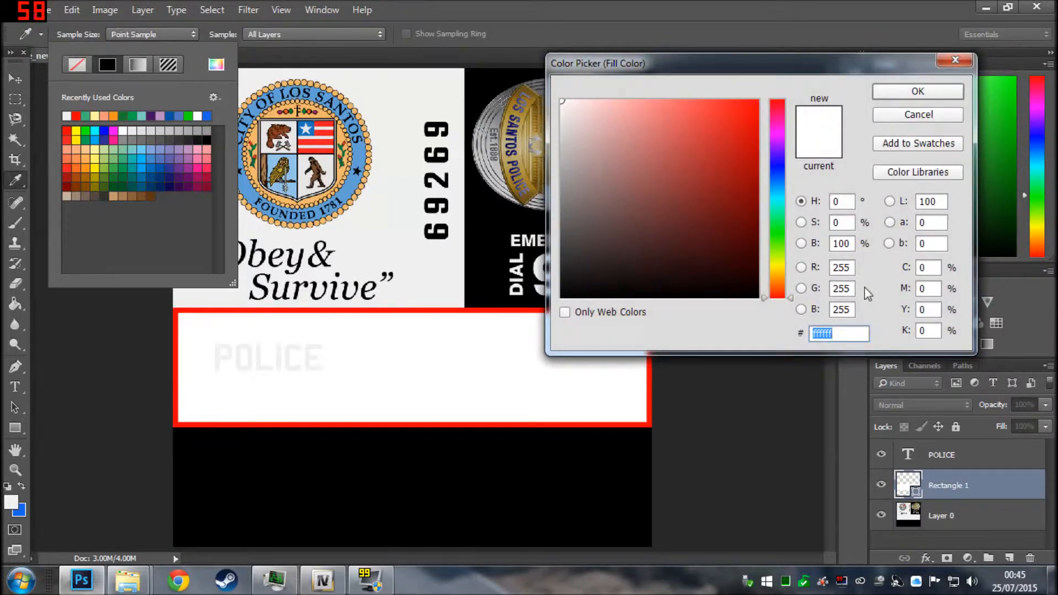
type("eef0ee")
left_click(907, 92)
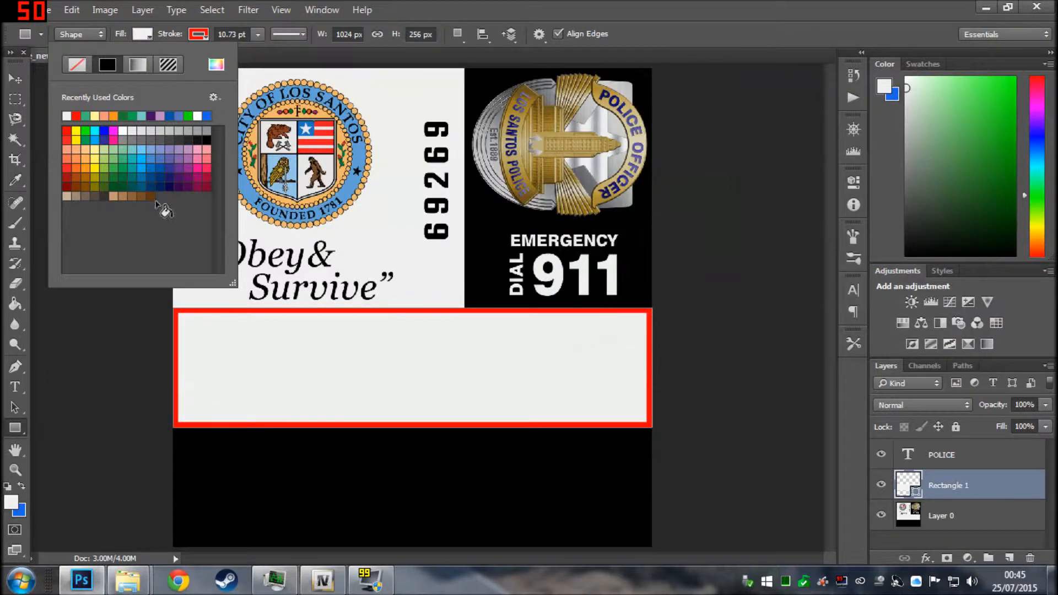
- Set the stroke width of the Rectangle 1 shape to 0 pt
left_click(258, 34)
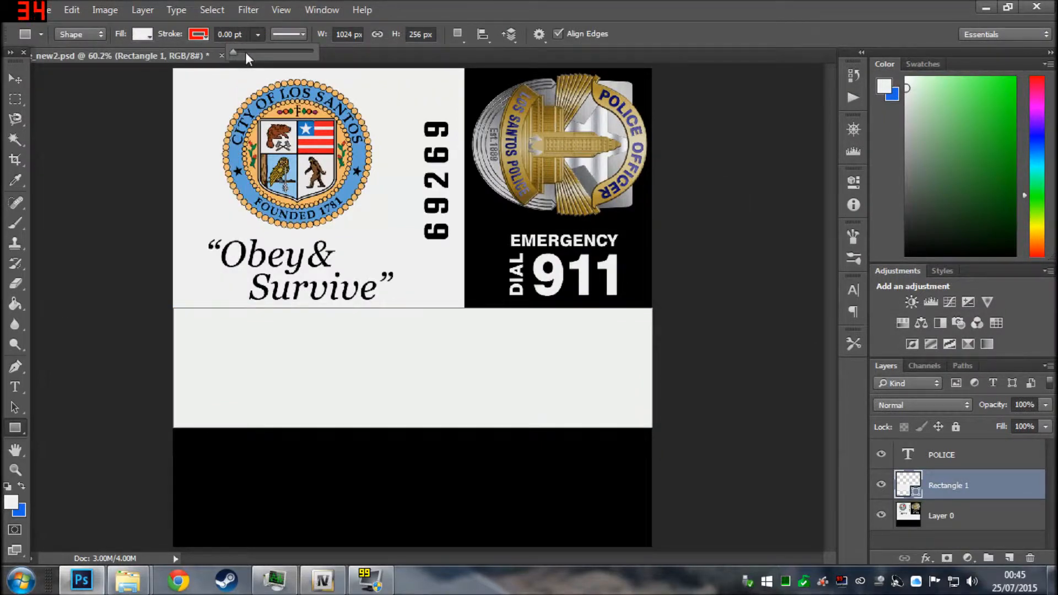
key("v")
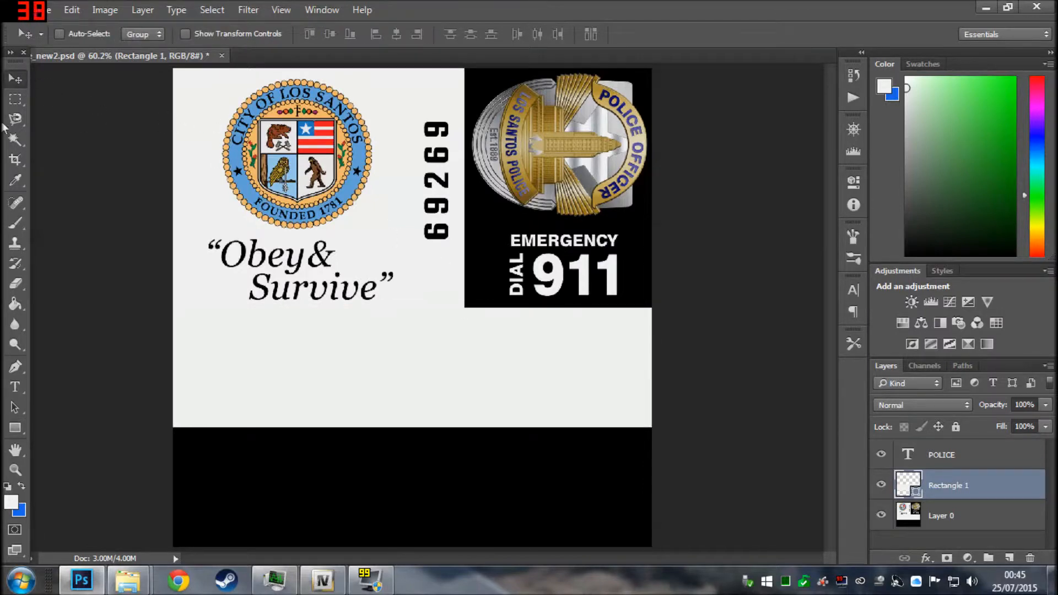
- Restore the red stroke of the Rectangle 1 shape to 10.73 pt
left_click(15, 428)
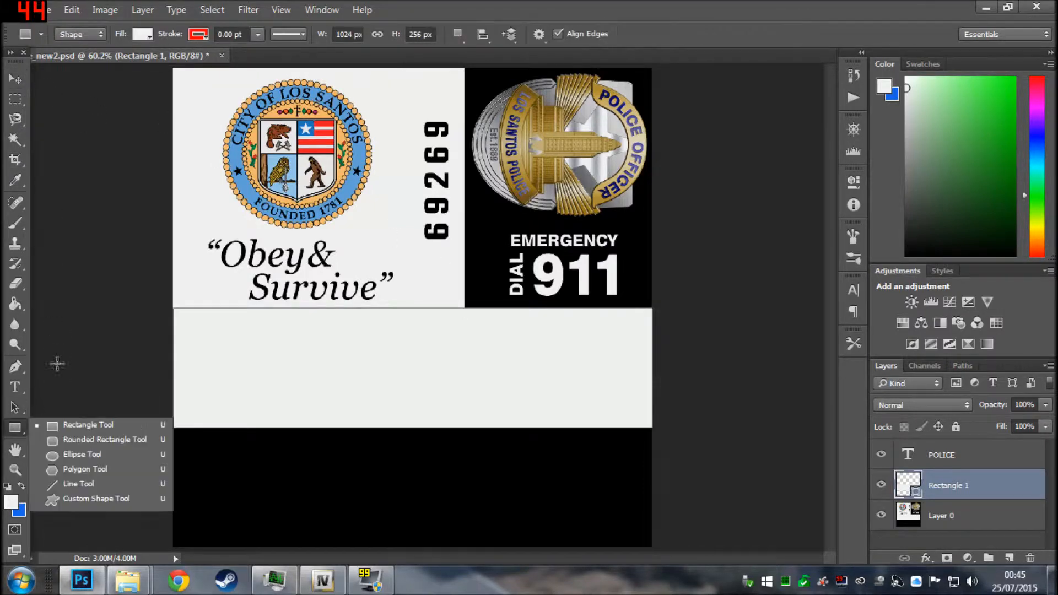
left_click(258, 35)
left_click(268, 54)
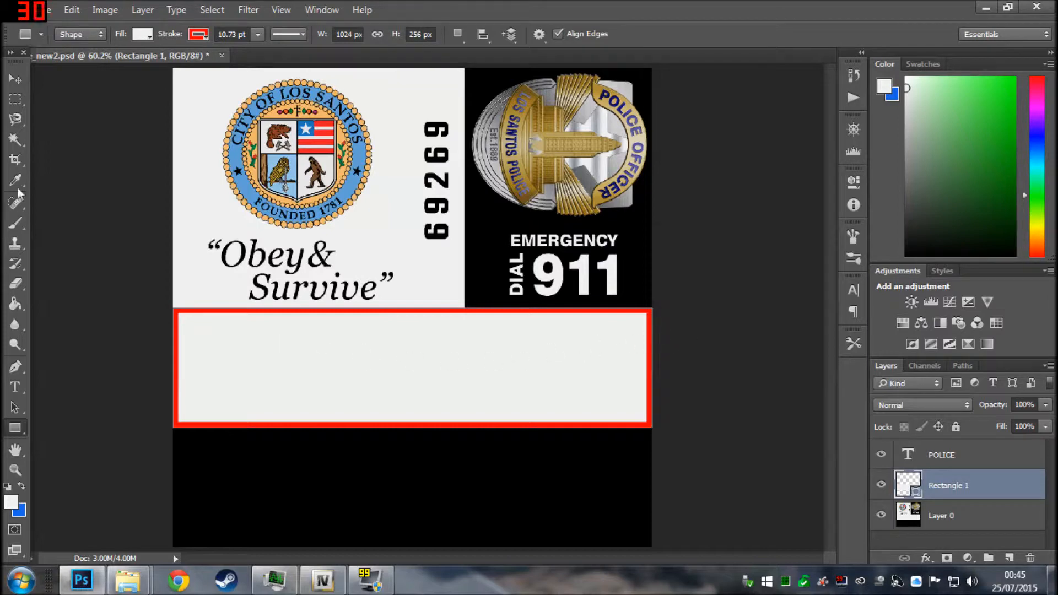
left_click(15, 79)
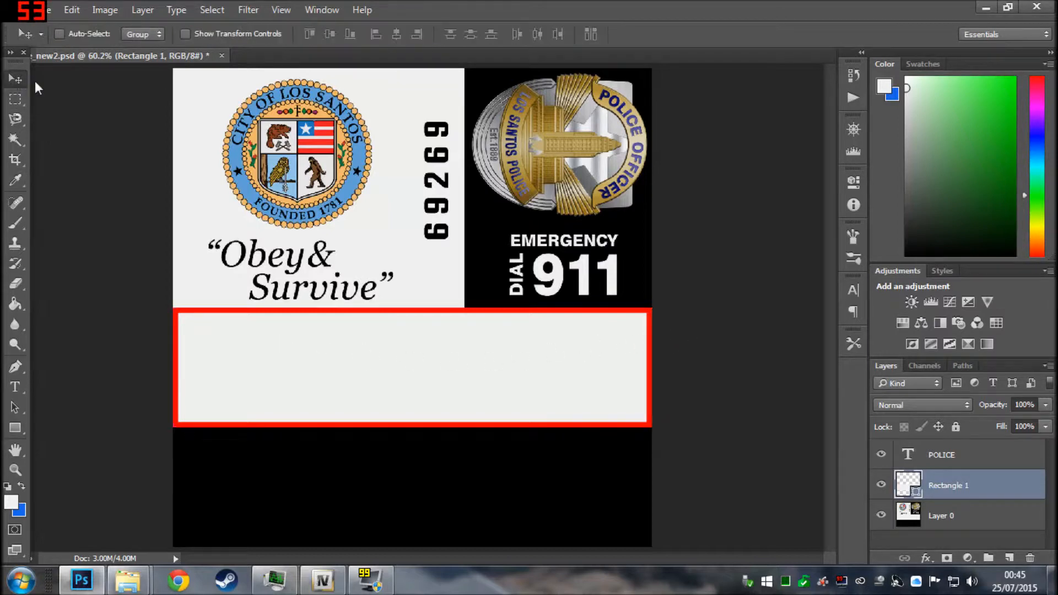
- Set the colour of the POLICE text to ffffff
left_click(976, 455)
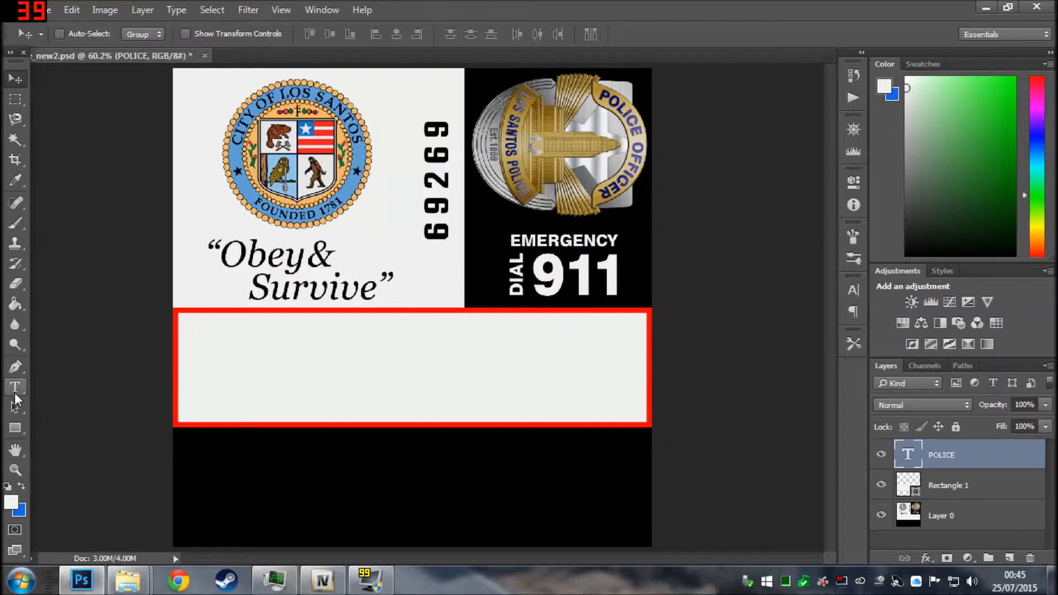
left_click(15, 386)
left_click(268, 368)
left_click(550, 32)
type("ffffff")
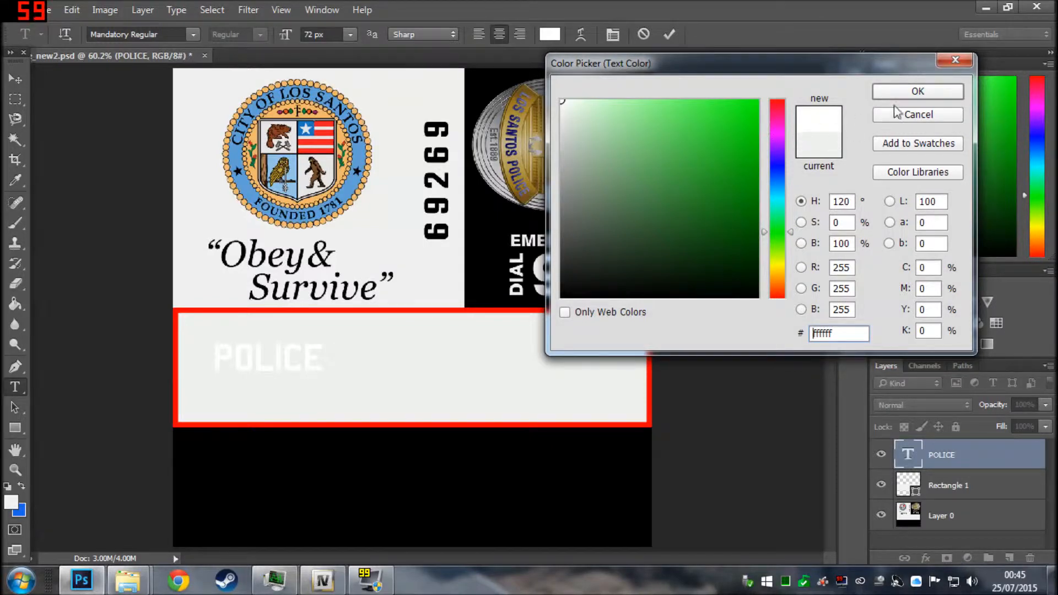
left_click(933, 92)
- Scale the POLICE text up to about 150 px and centre it horizontally on the canvas
left_click(15, 79)
key("ctrl+t")
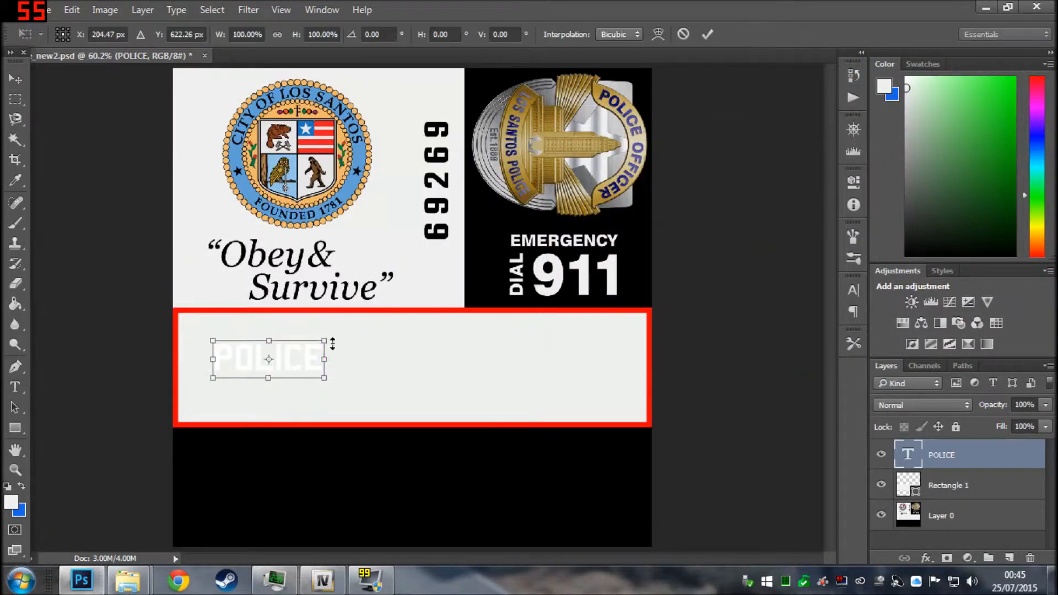
left_click_drag(326, 338, 489, 369)
key("Return")
key("ctrl+a")
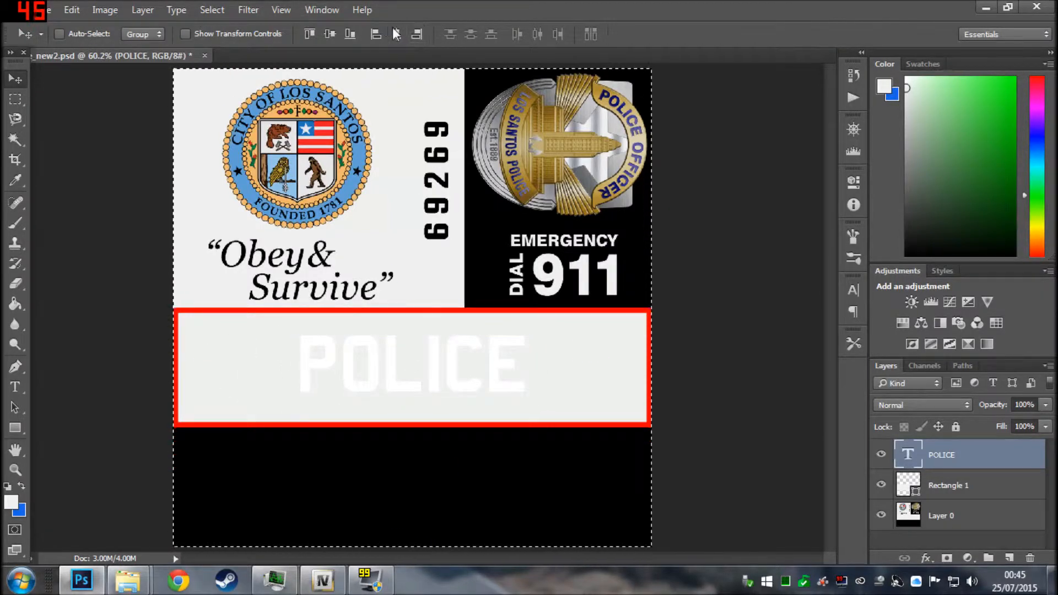
key("ctrl+d")
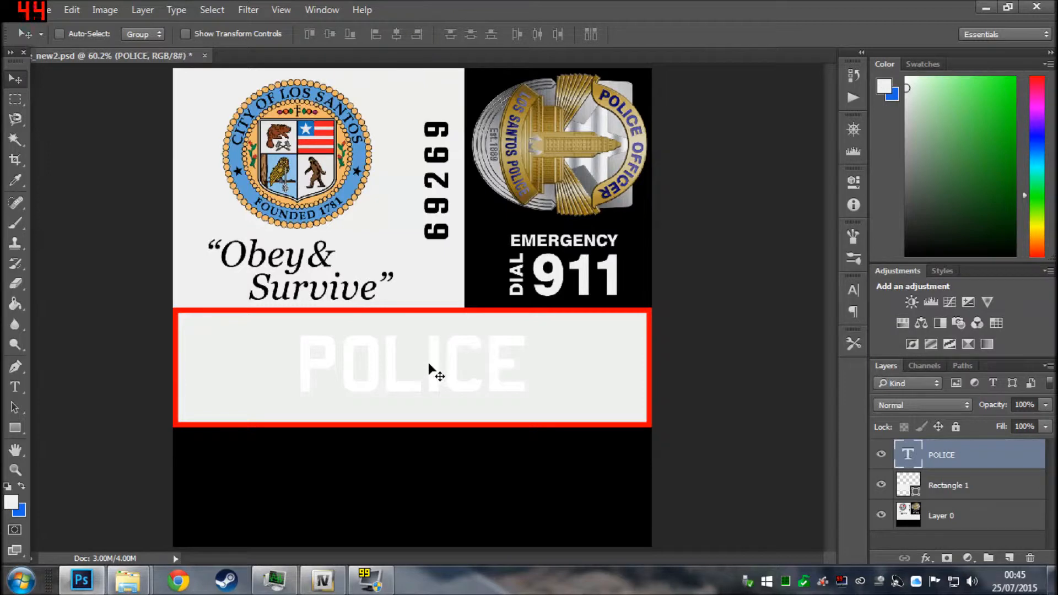
- Apply faux italic to the whole POLICE text
left_click(15, 387)
double_click(425, 366)
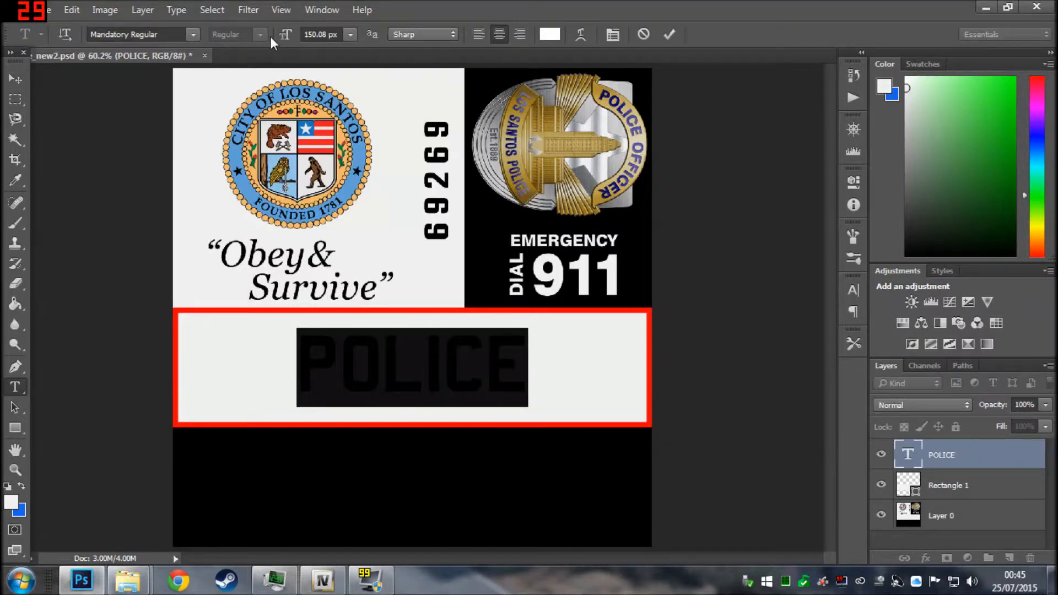
left_click(612, 35)
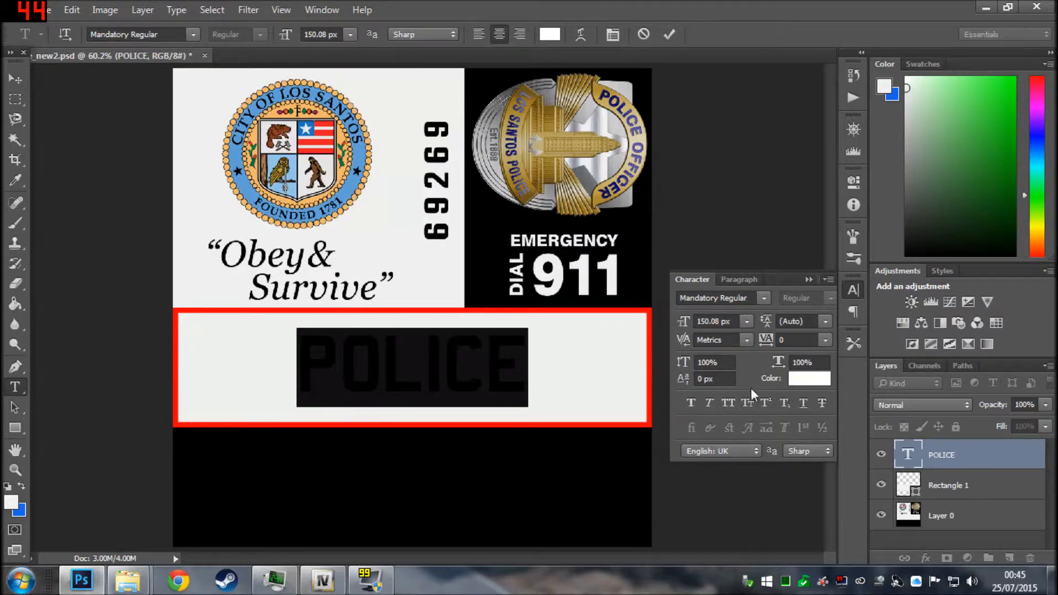
left_click(711, 403)
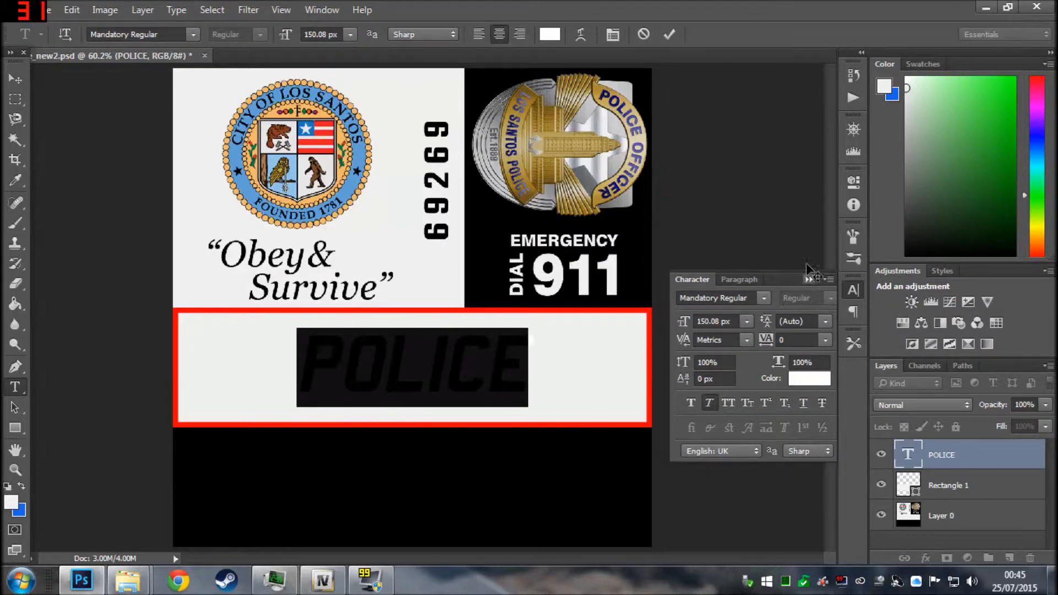
left_click(15, 79)
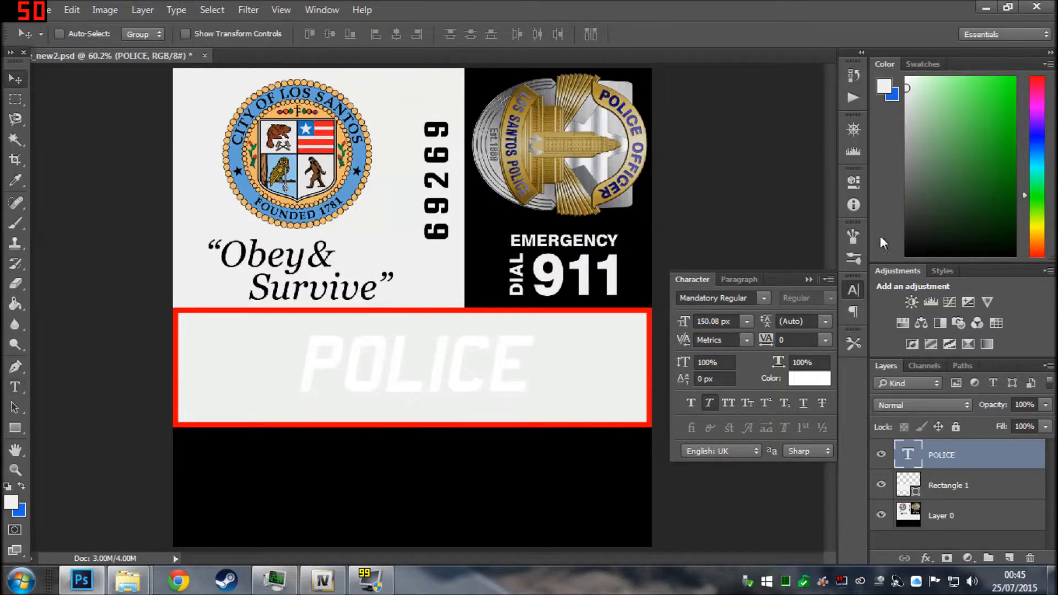
left_click(807, 279)
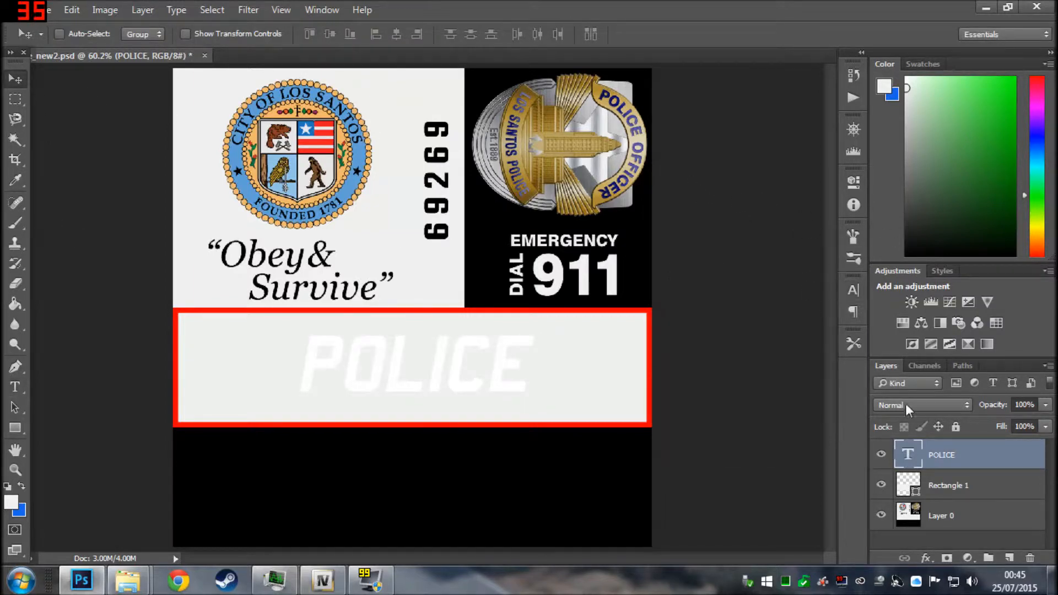
- Change the colour of the POLICE text to black (000000)
right_click(15, 385)
left_click(53, 383)
double_click(449, 373)
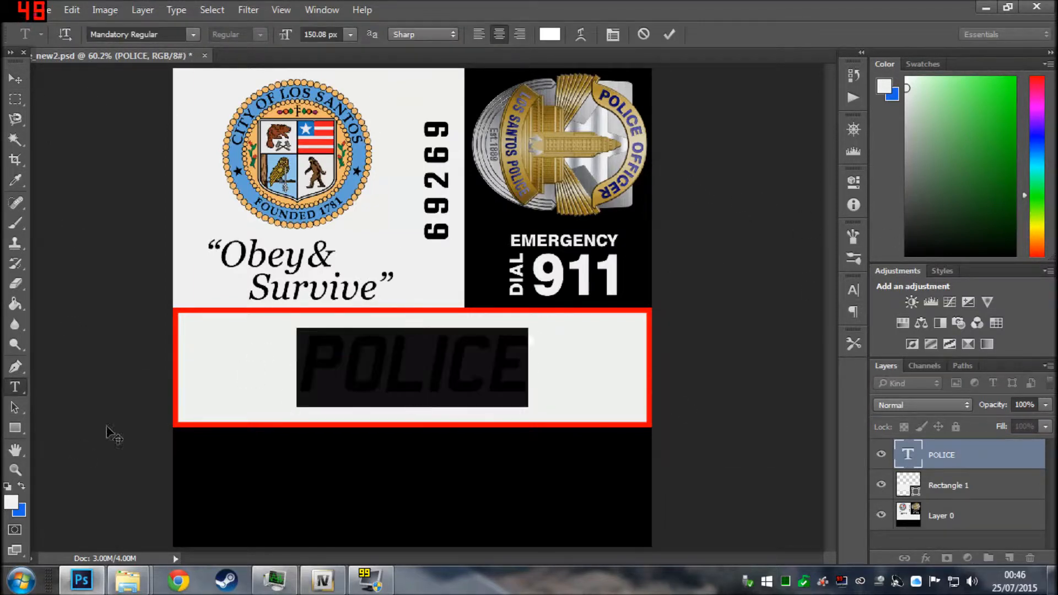
left_click(555, 37)
left_click_drag(614, 265, 560, 298)
left_click(898, 96)
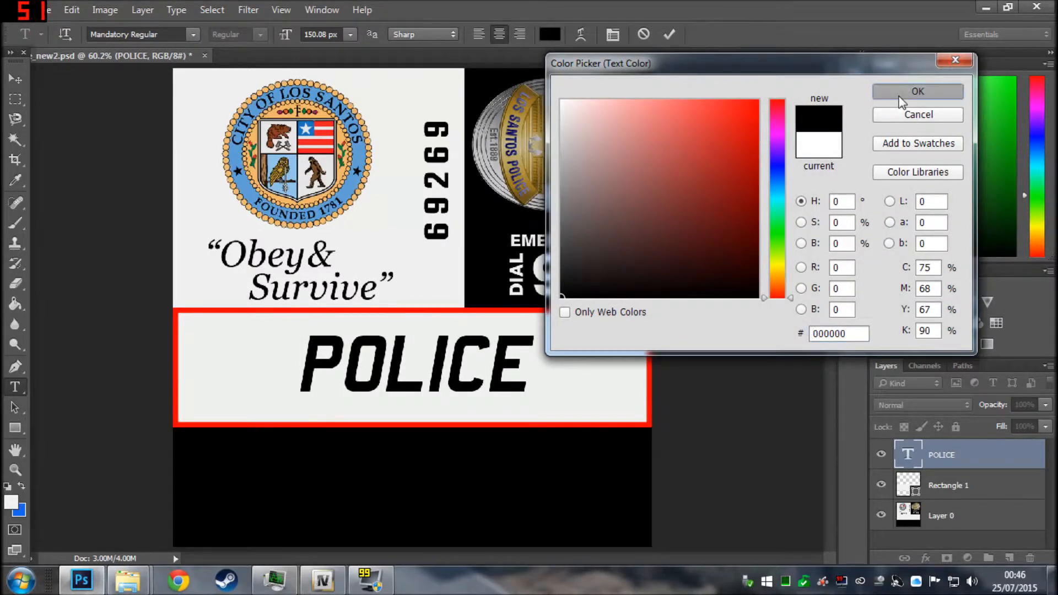
left_click(957, 465)
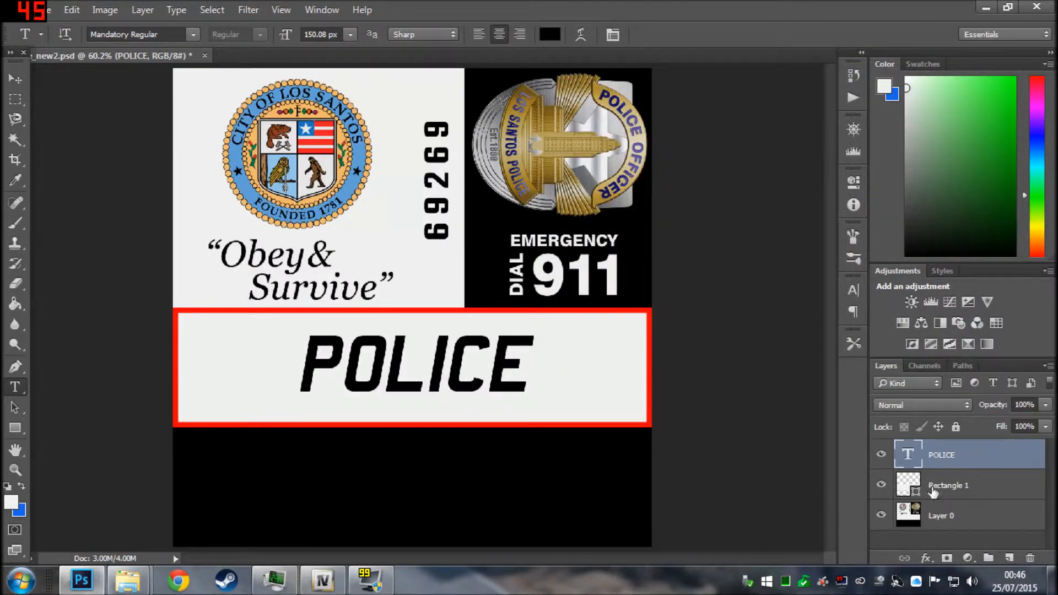
- Add a white 10 px outside Stroke layer style to the POLICE text layer
right_click(965, 455)
left_click(829, 113)
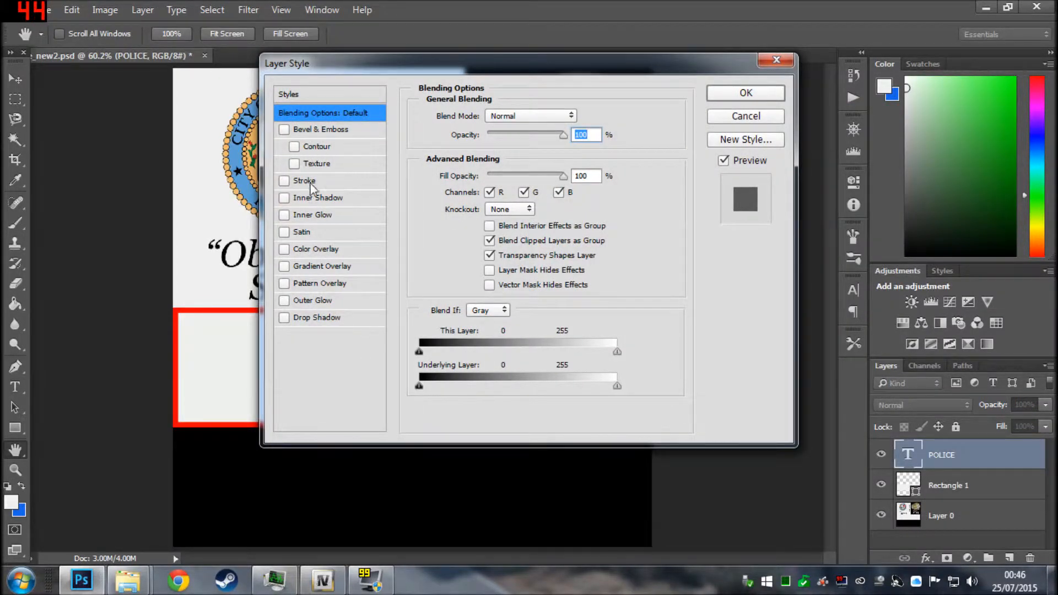
left_click(313, 181)
mouse_move(461, 59)
left_mouse_down()
mouse_move(846, 65)
mouse_move(771, 58)
left_mouse_up()
left_click(762, 217)
left_click(491, 363)
left_click(914, 93)
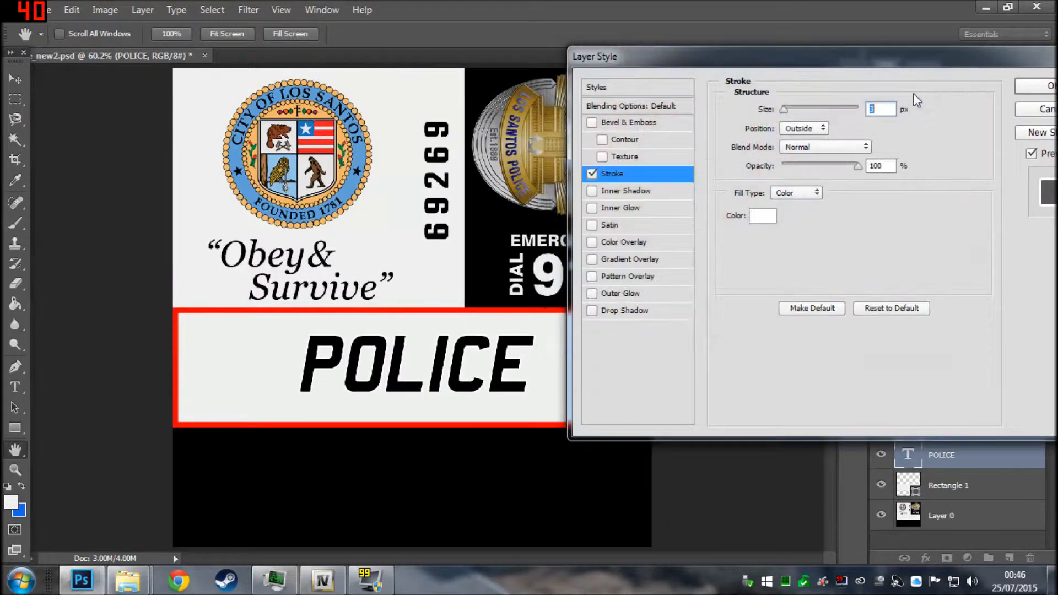
left_click_drag(780, 53, 717, 62)
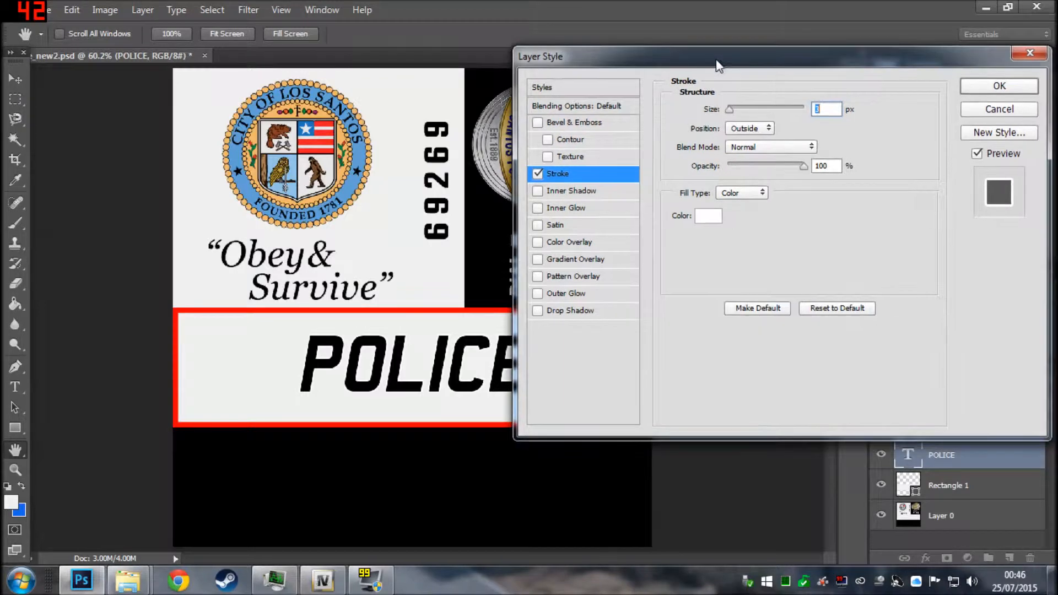
type("10")
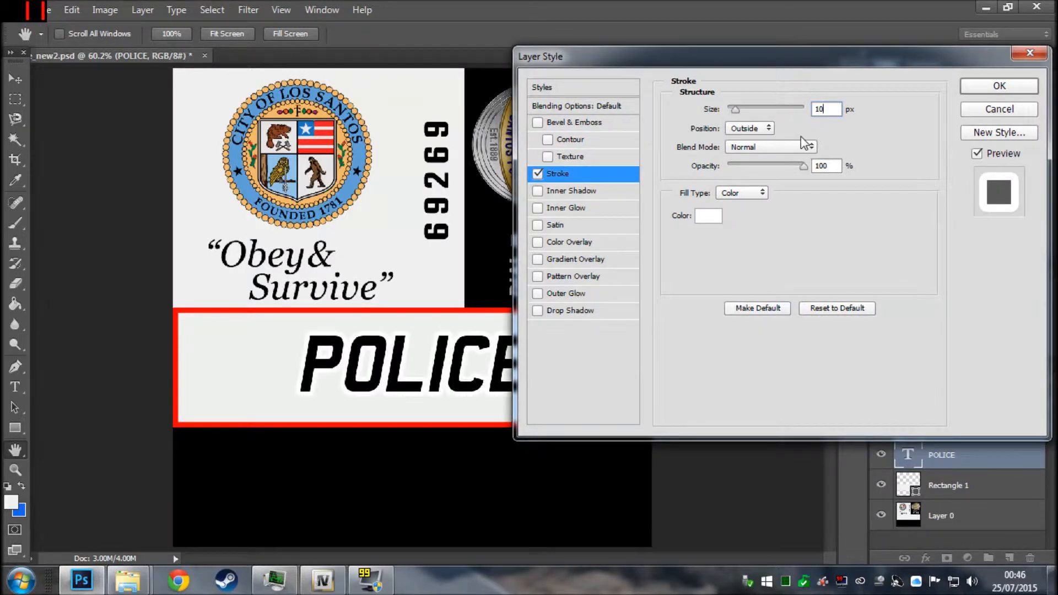
left_click(992, 87)
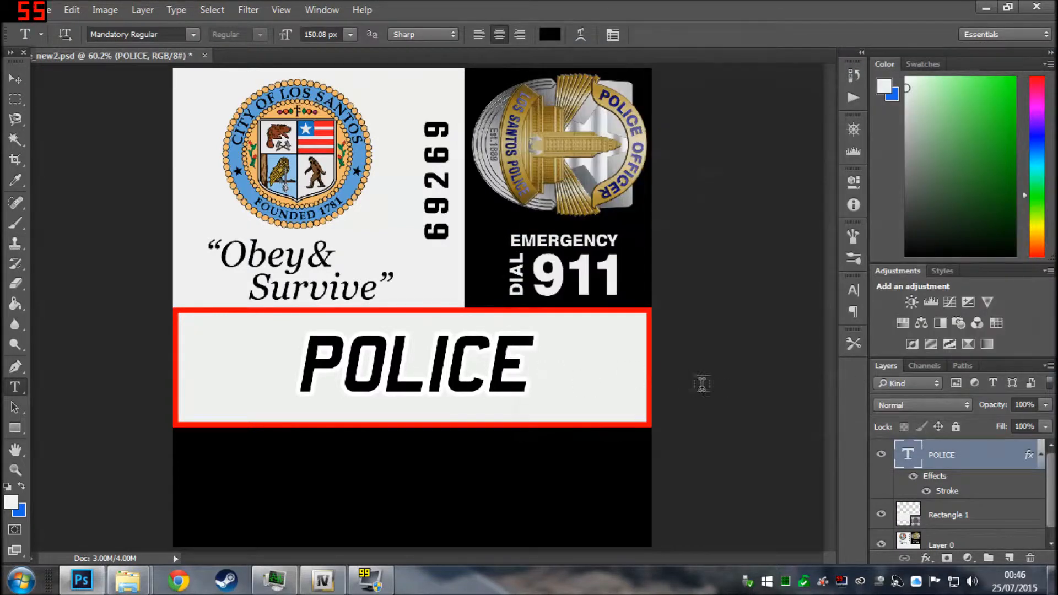
- Convert the POLICE text layer with its white stroke to a smart object
right_click(939, 457)
right_click(952, 452)
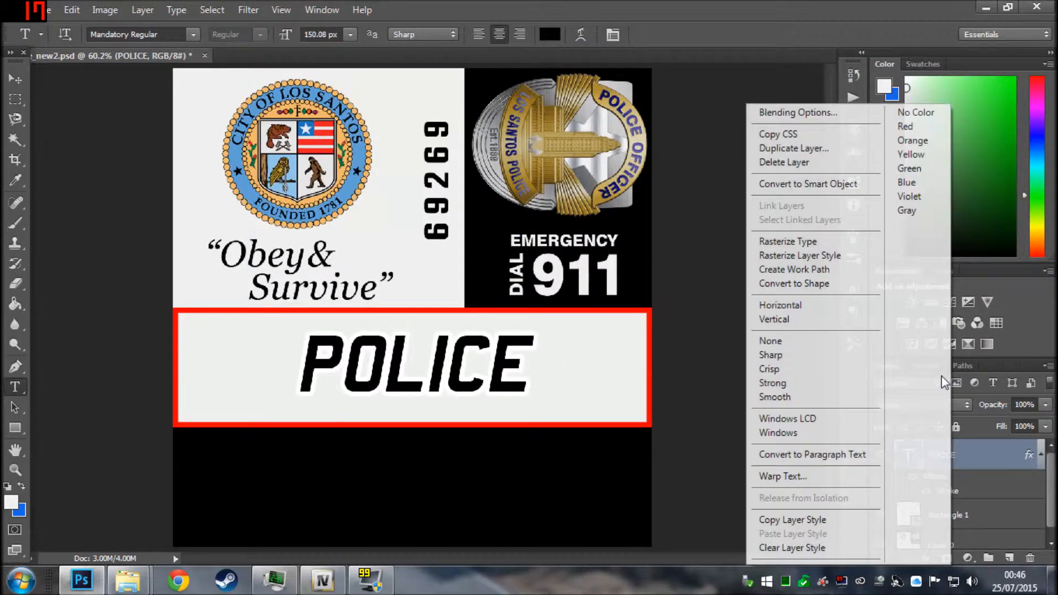
left_click(829, 185)
- Add a black 5 px outside Stroke layer style to the POLICE smart object
right_click(953, 455)
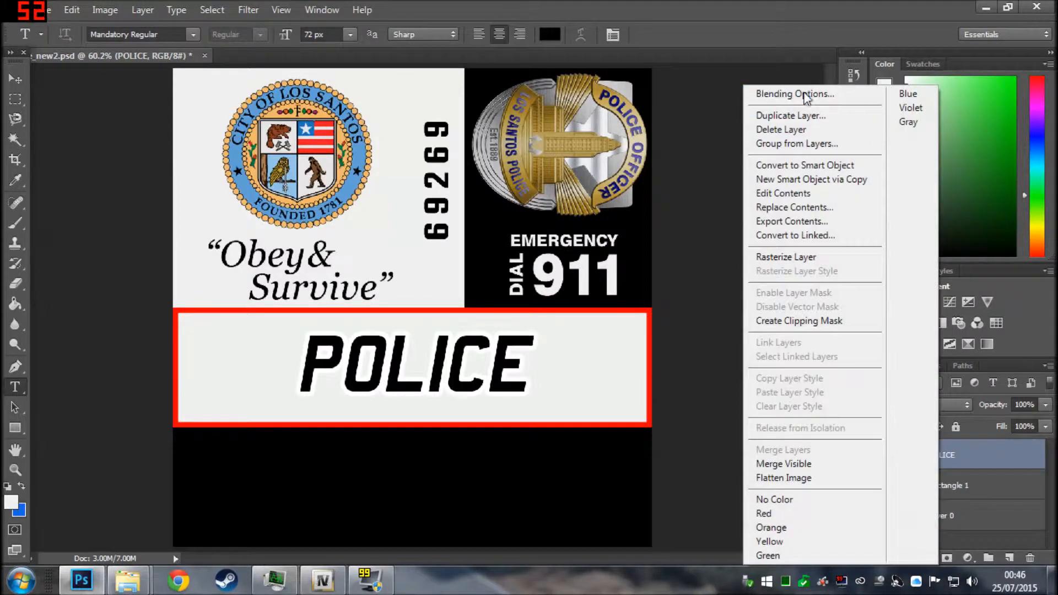
left_click(802, 97)
left_click(568, 173)
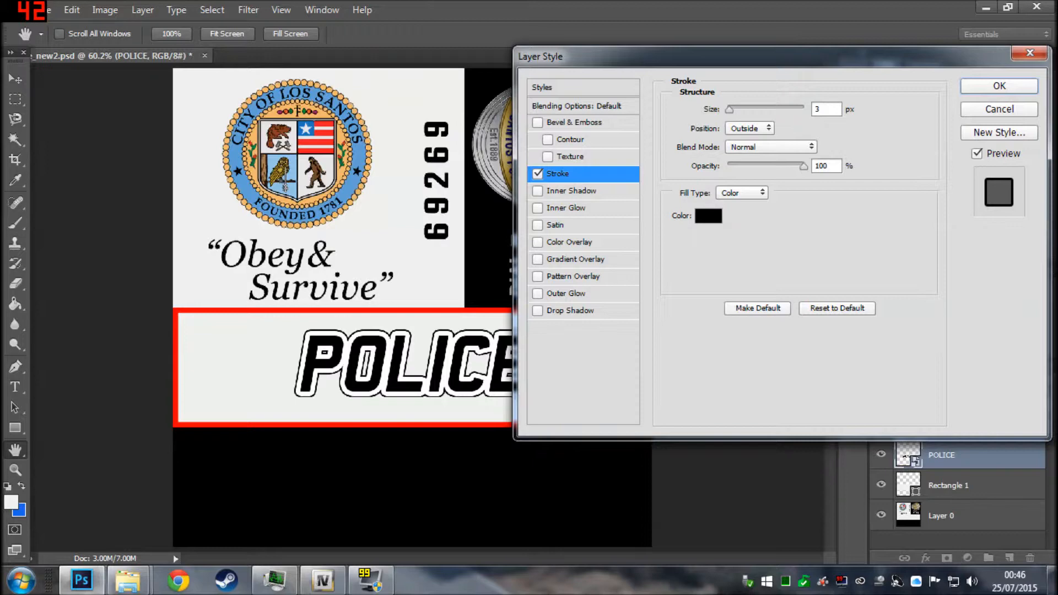
double_click(821, 109)
type("5")
left_click(999, 86)
- Centre the POLICE smart object horizontally on the whole canvas and clear the selection
left_click(16, 78)
key("ctrl+a")
left_click(400, 34)
key("ctrl+d")
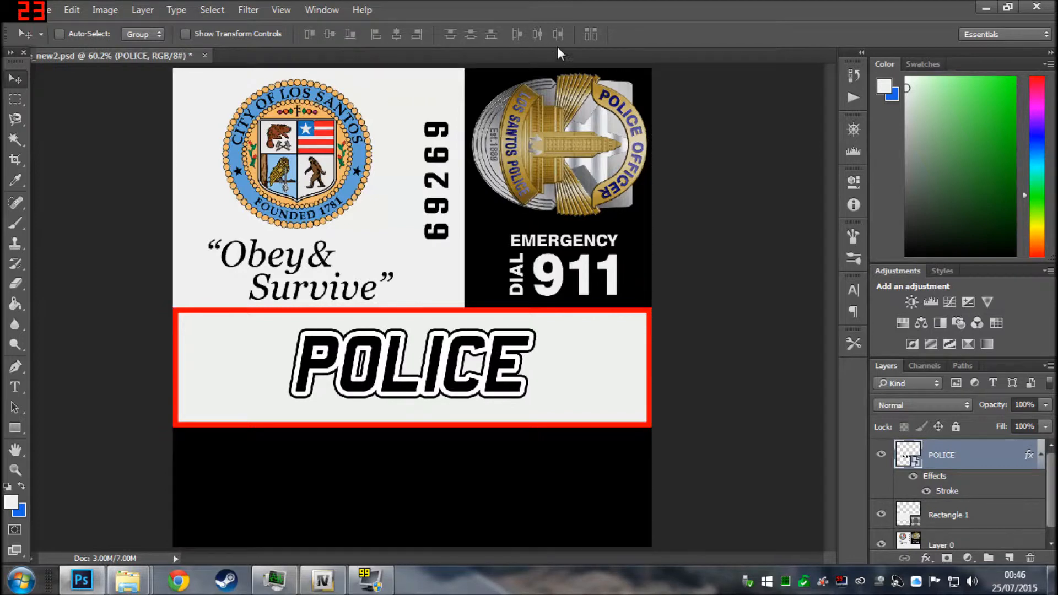
- Nudge the POLICE lettering down until it is vertically centred within the red-bordered rectangle
key("ctrl")
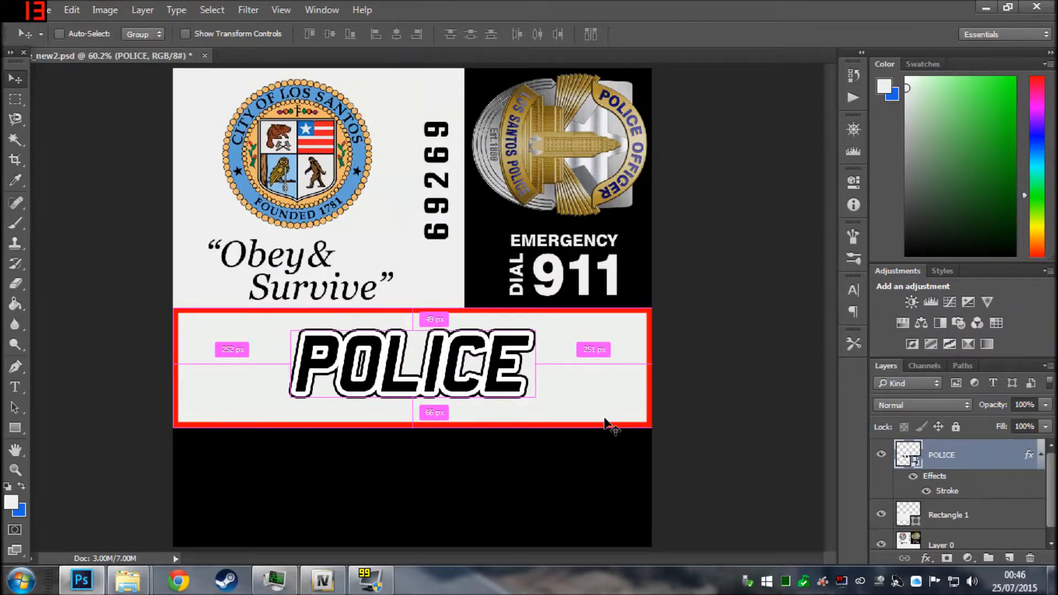
key("Down")
key("Down")
key("Down")
key("Down")
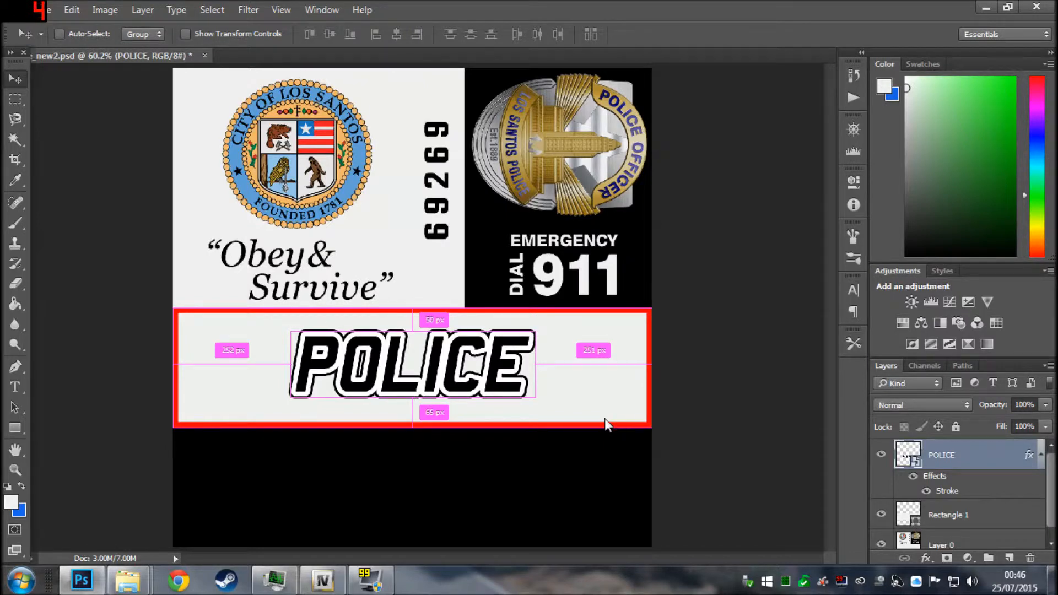
key("Down")
key("Down")
key("Down")
key("Down")
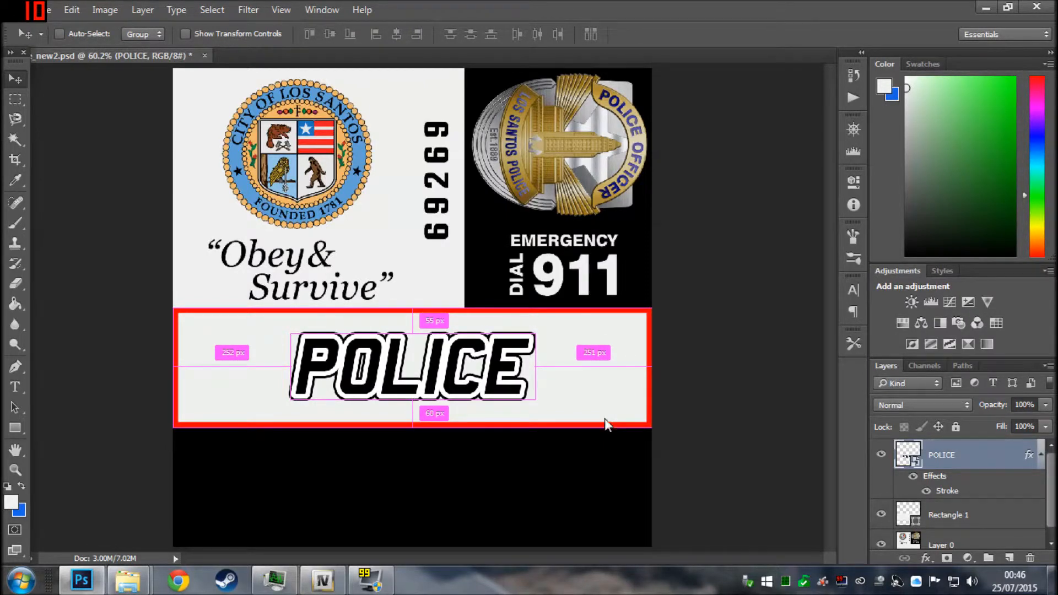
key("Down")
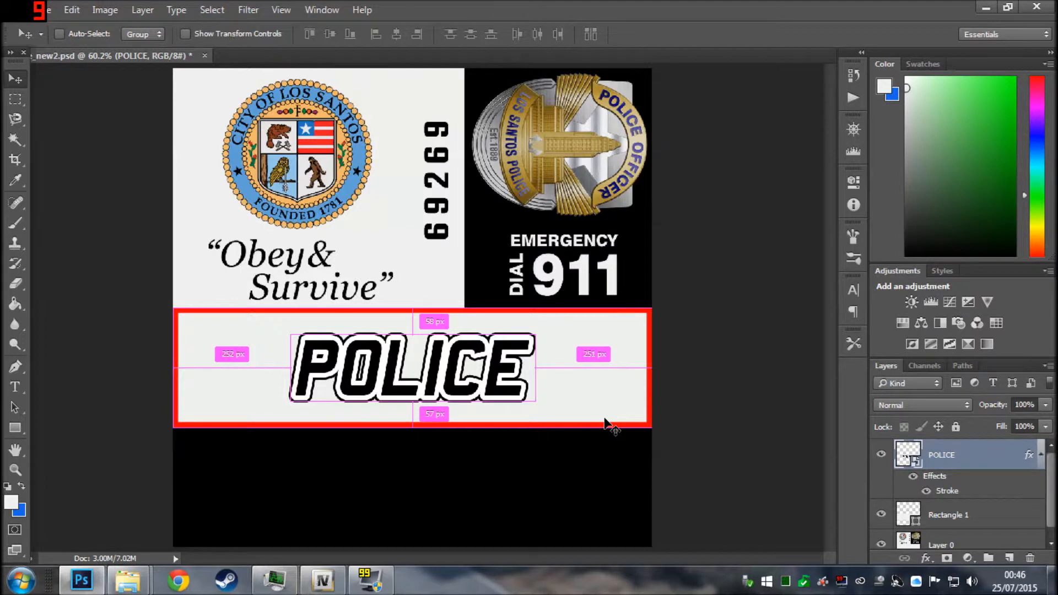
key("Up")
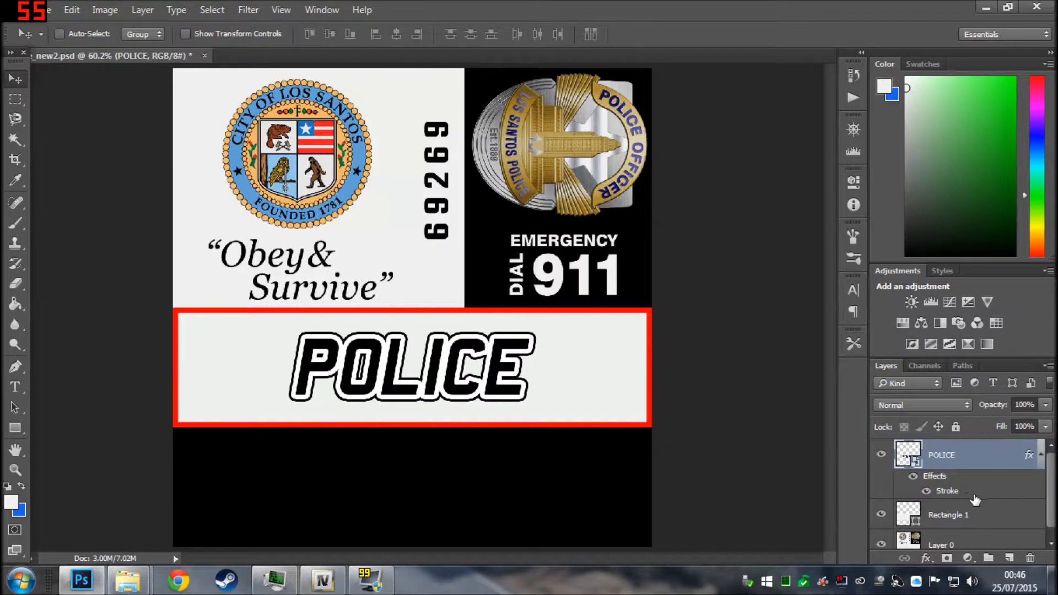
- Delete the Rectangle 1 guide layer and make the POLICE layer active
left_click(960, 516)
key("Delete")
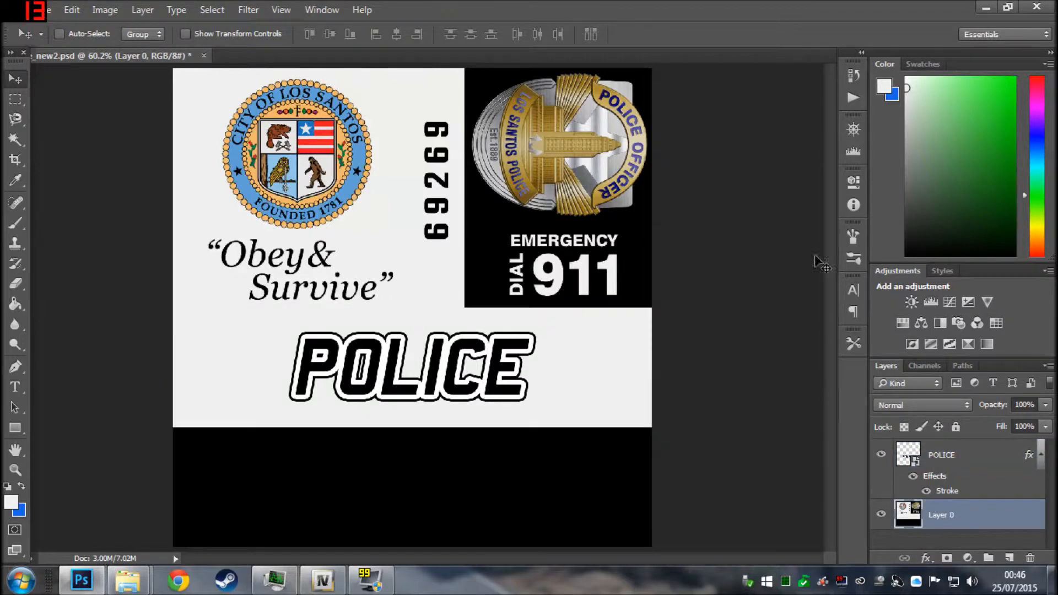
left_click(988, 478)
left_click(981, 512)
left_click(976, 470)
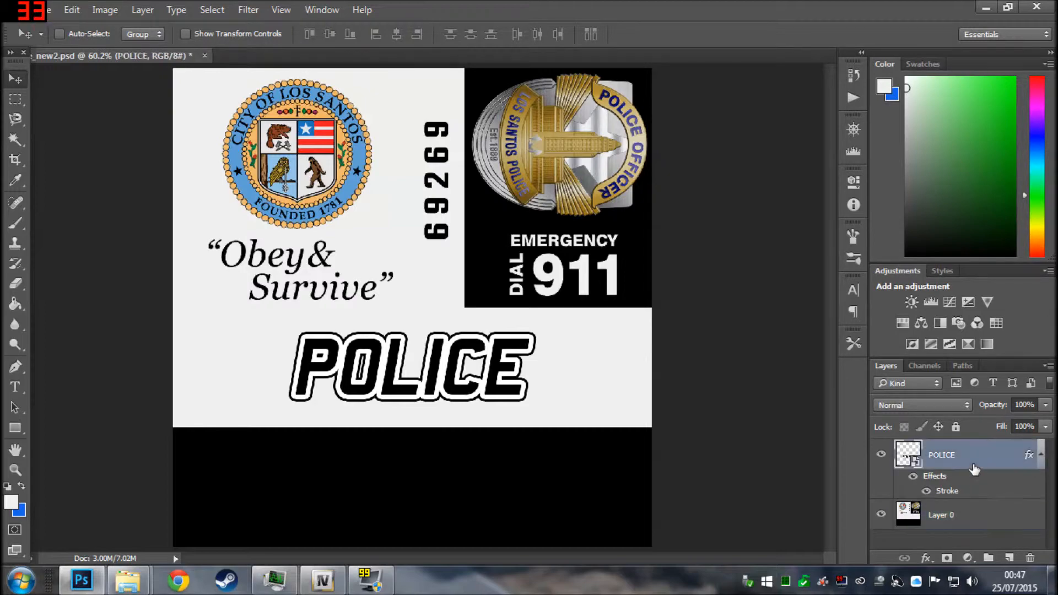
left_click(70, 10)
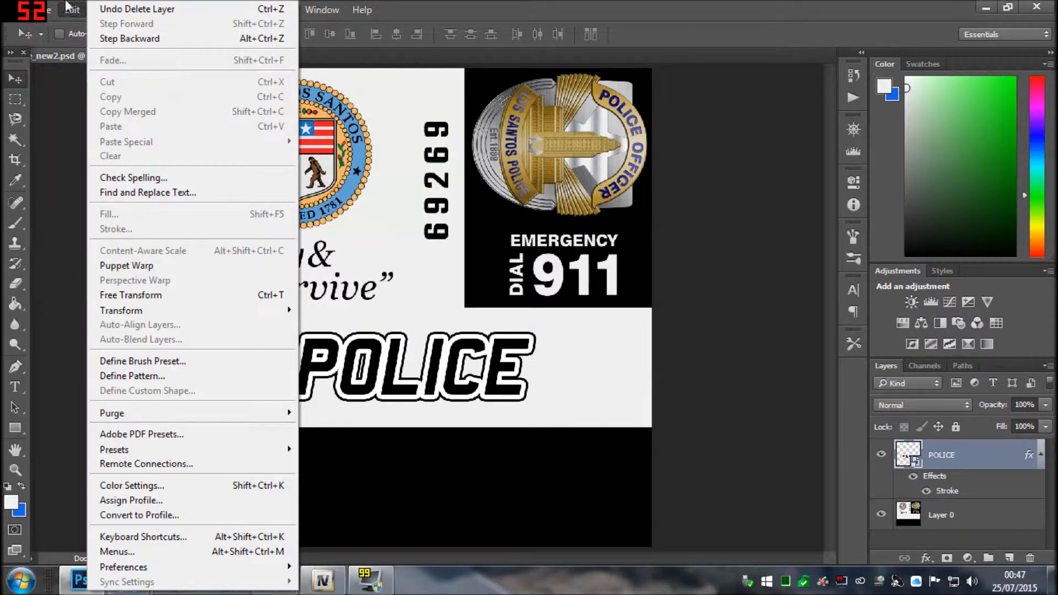
- Start saving a copy of the livery document to the Desktop in PNG format
mouse_move(39, 15)
left_click(63, 182)
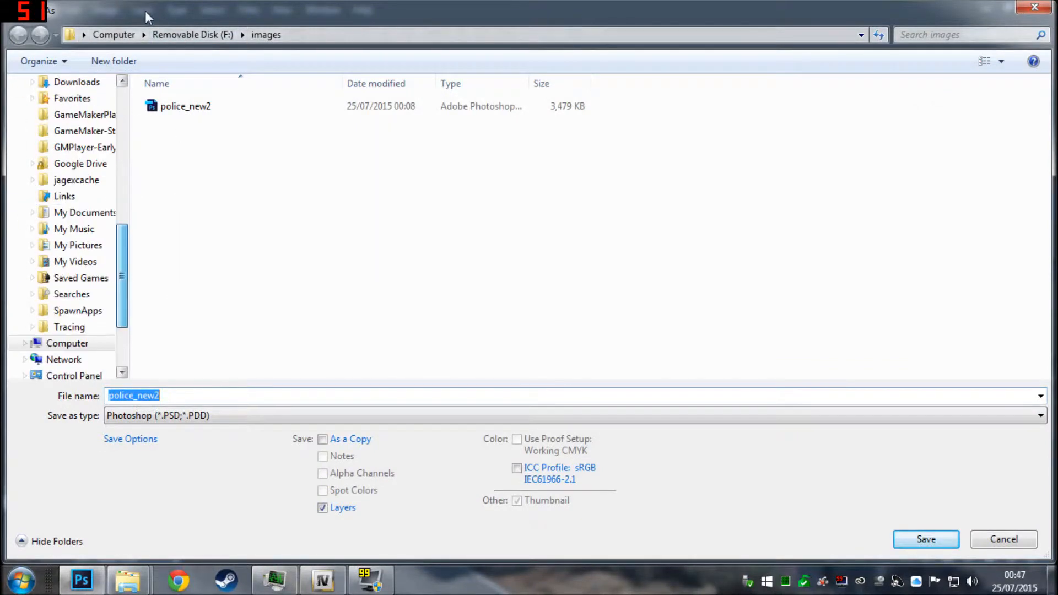
scroll(125, 135, "up", 10)
left_click(61, 105)
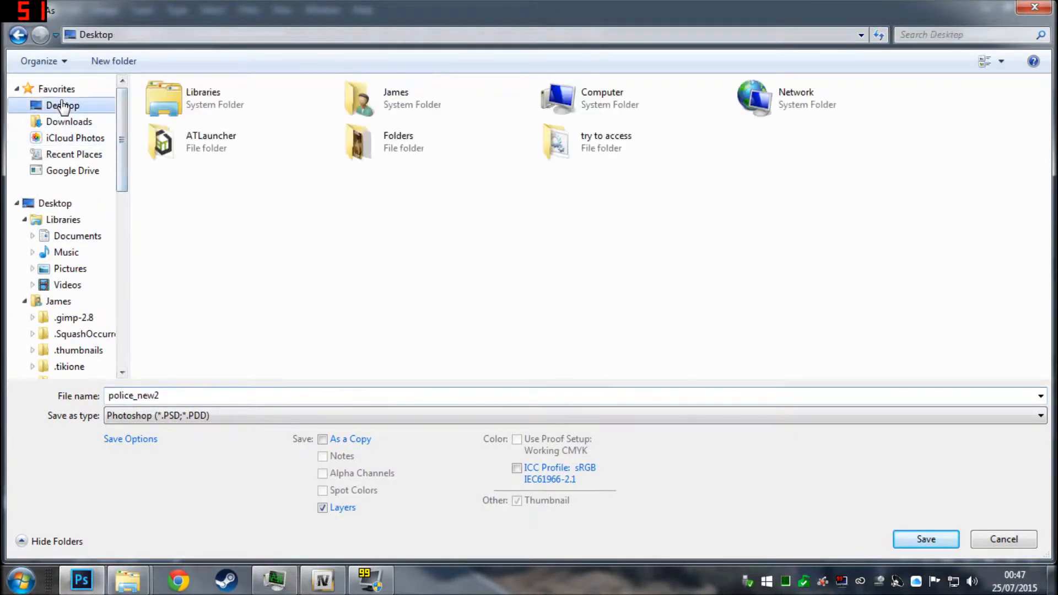
left_click(264, 415)
left_click(104, 351)
left_click(161, 396)
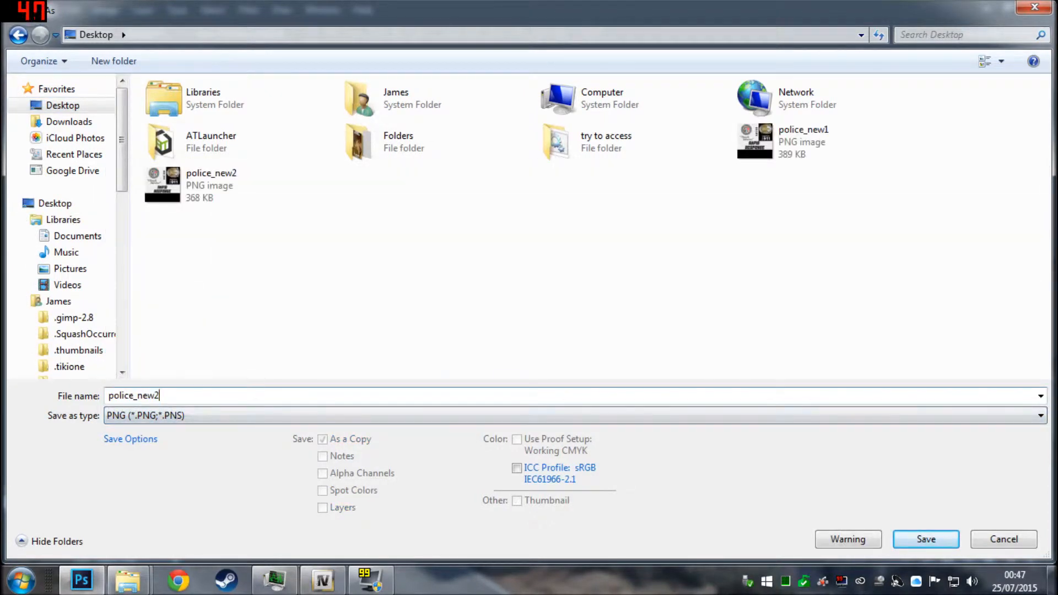
key("ctrl+a")
key("BackSpace")
type("p")
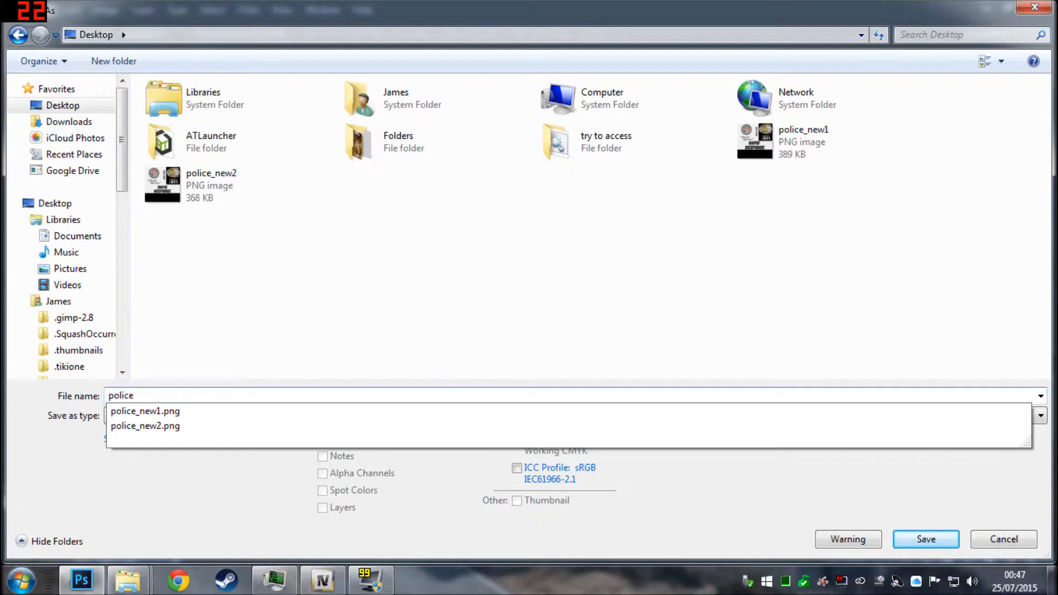
key("ctrl+a")
key("BackSpace")
- Save the livery over the existing police_new2 PNG on the Desktop, using smallest compression without interlacing
left_click(209, 200)
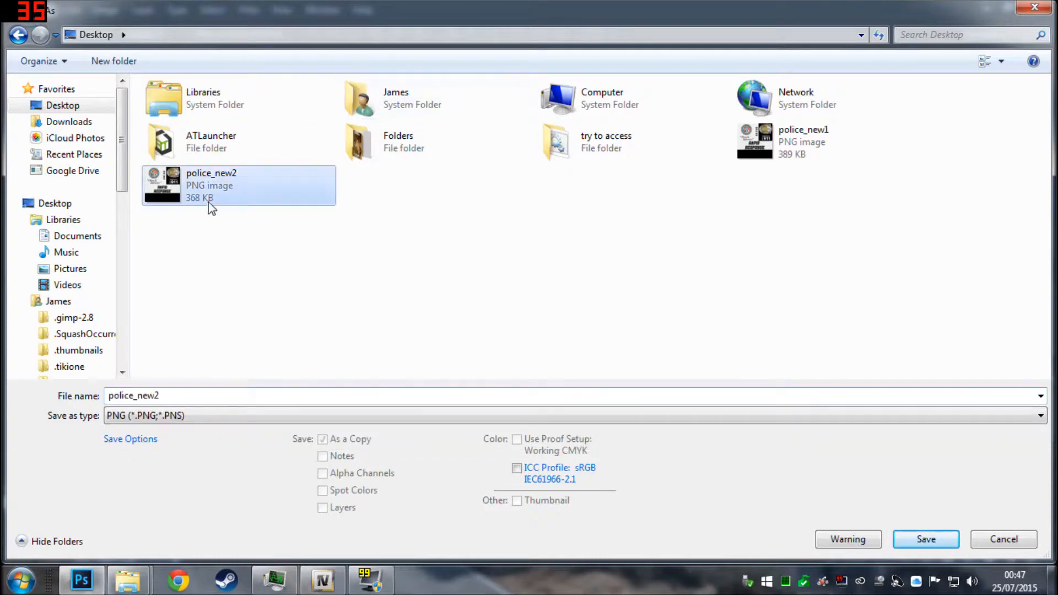
left_click(926, 540)
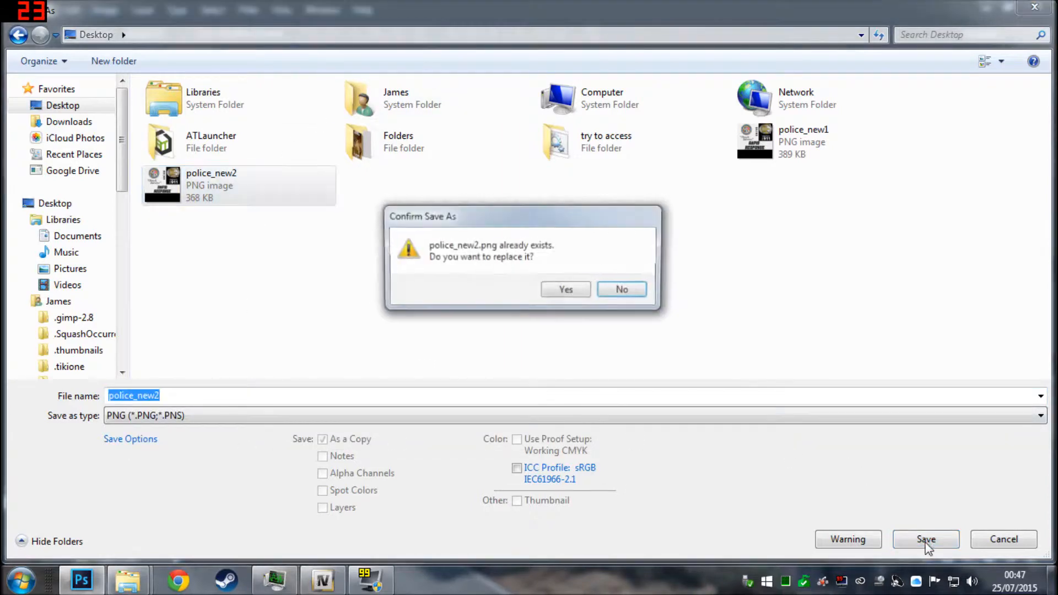
left_click(576, 293)
left_click(542, 179)
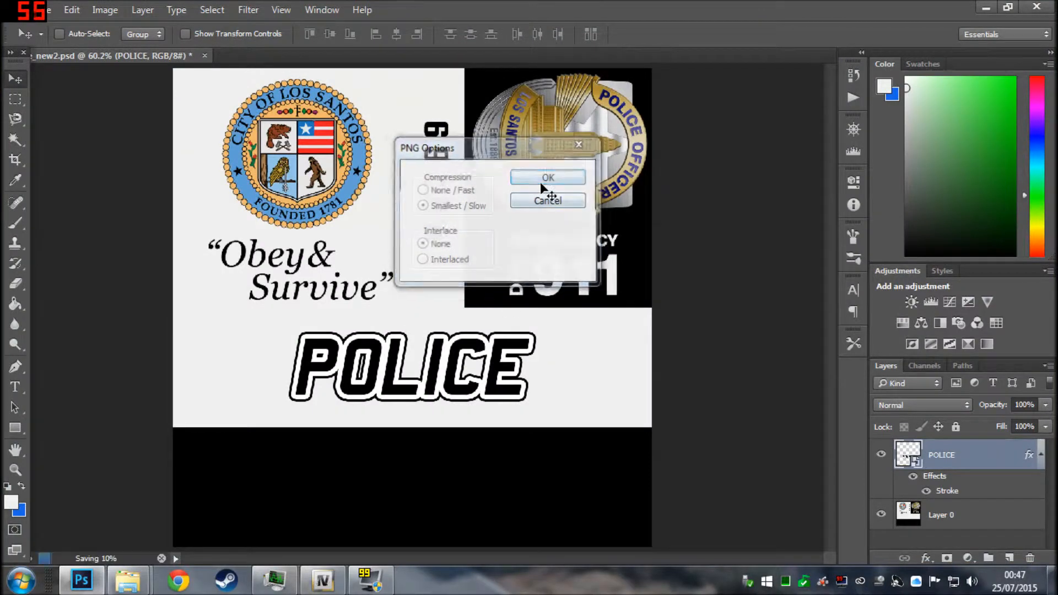
- Switch to OpenIV, open vehshare.ytd in the texture editor and select the police_new2 texture
left_click(323, 579)
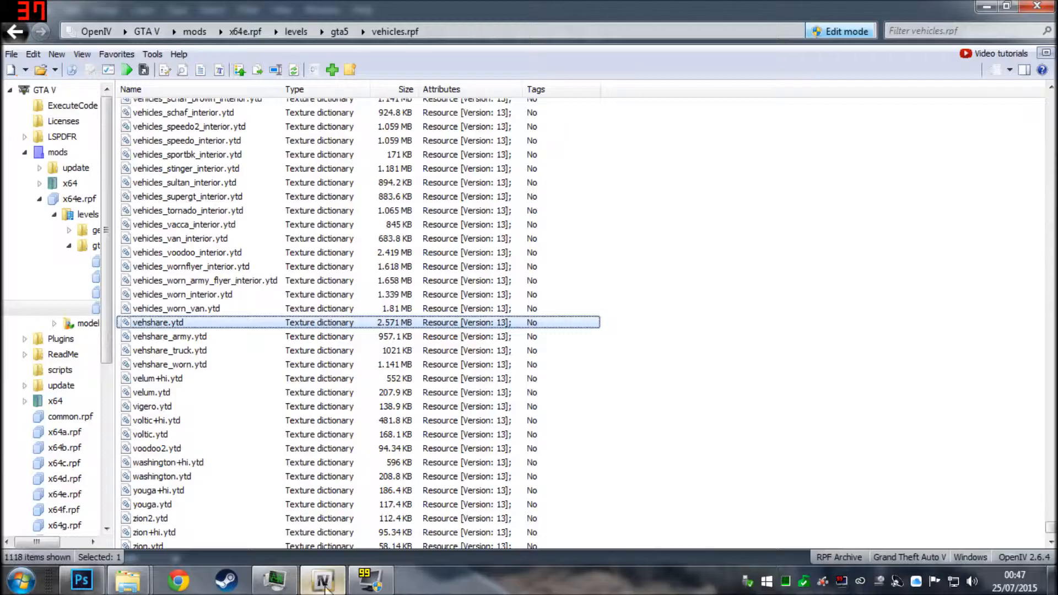
double_click(264, 321)
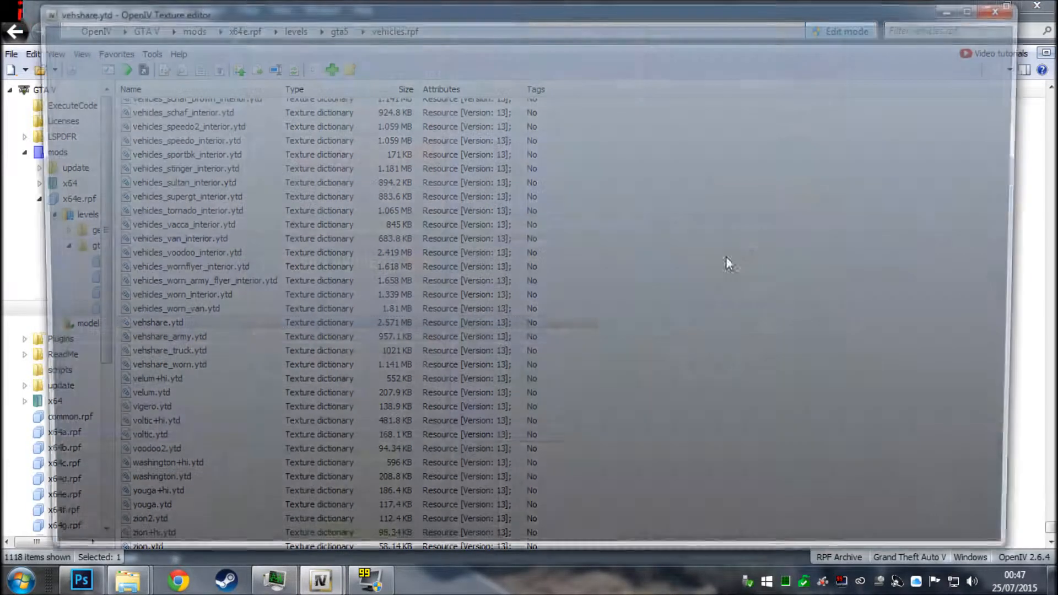
left_click(843, 428)
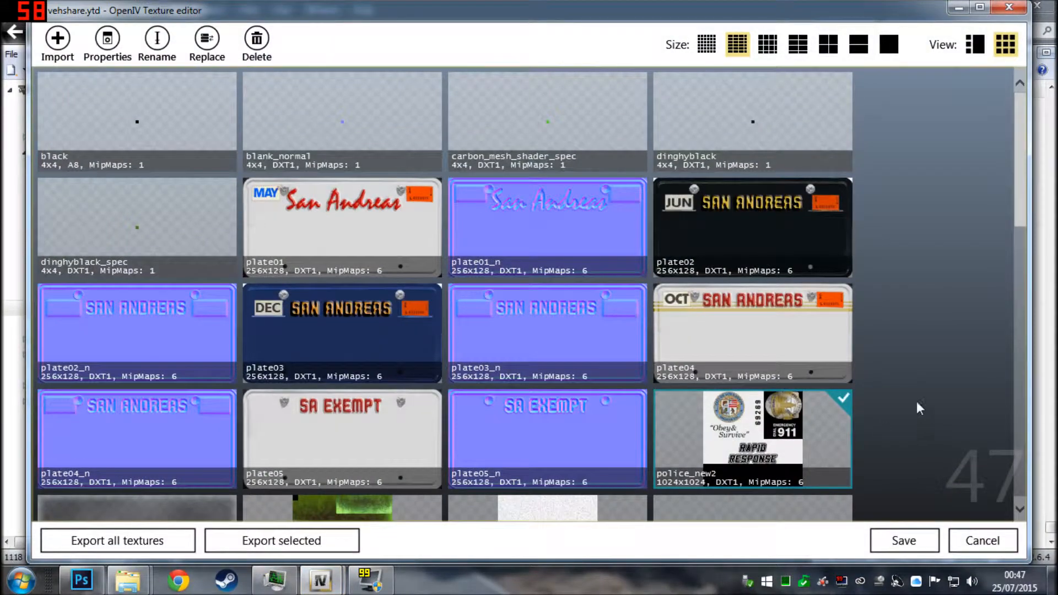
- Replace the police_new2 texture with the police_new2 PNG from the Desktop and save the texture dictionary
left_click(205, 44)
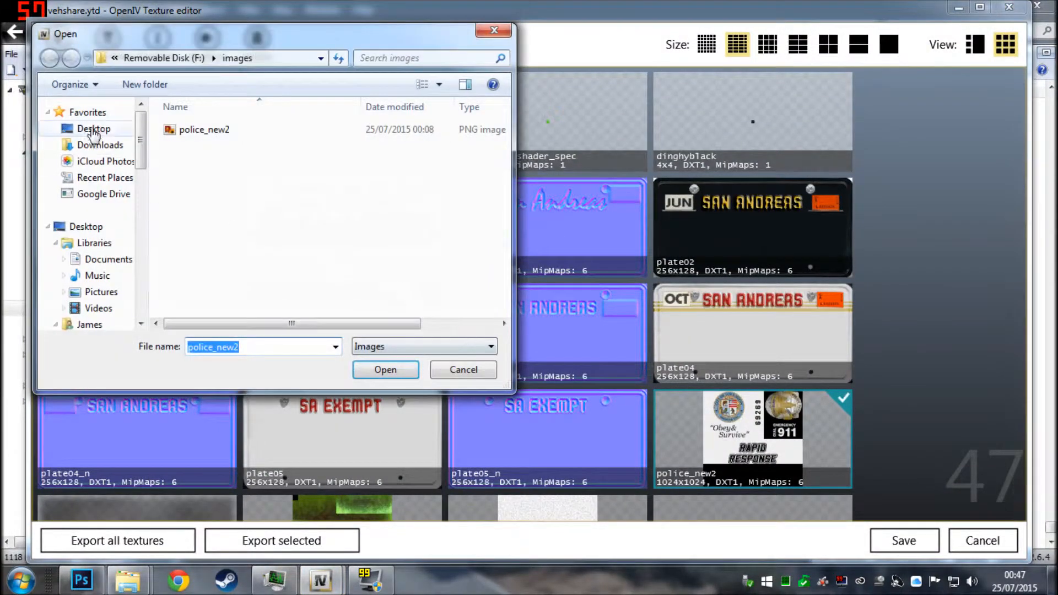
left_click(111, 130)
left_click_drag(511, 177, 489, 293)
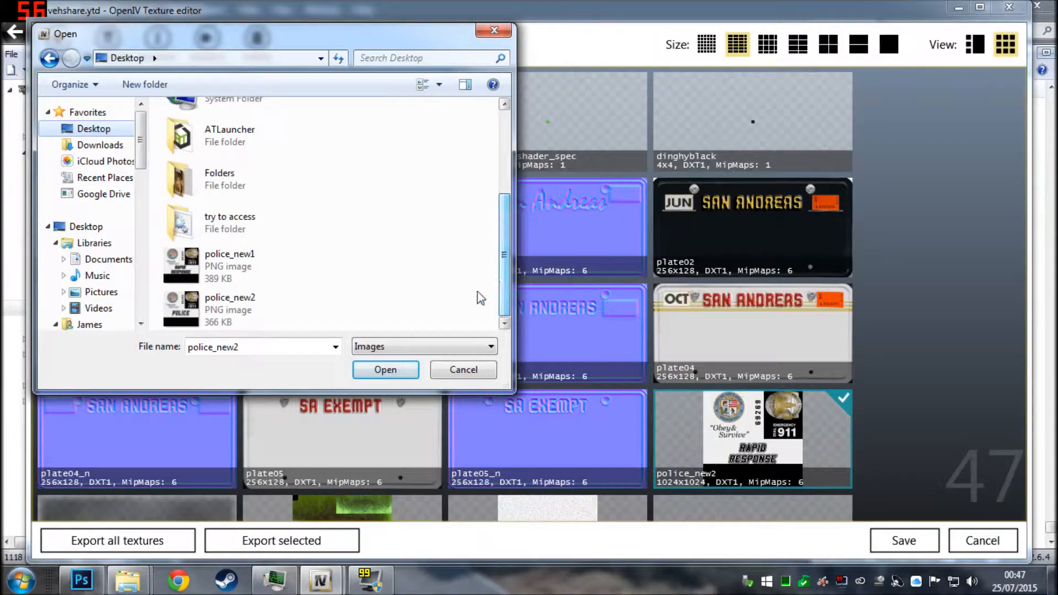
double_click(261, 309)
left_click(904, 541)
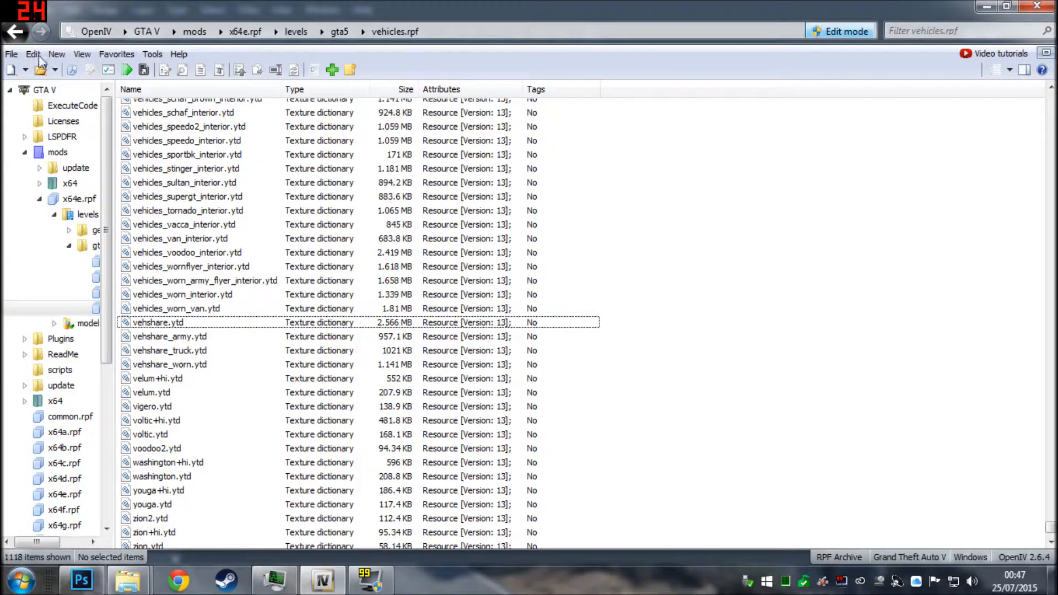
left_click(91, 32)
left_click(612, 168)
left_click(91, 32)
left_click(170, 87)
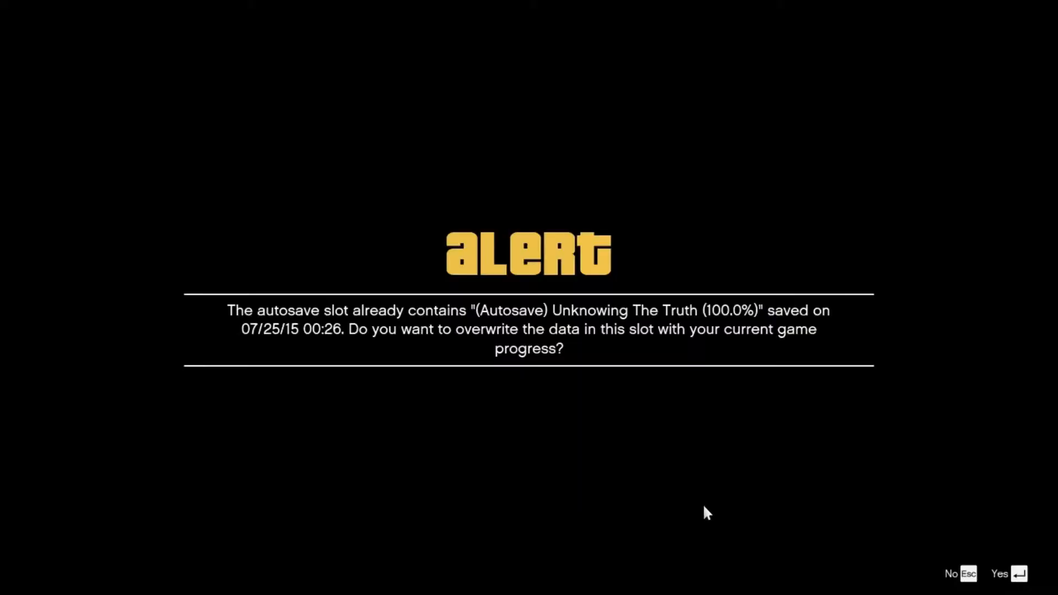
- In Grand Theft Auto V, agree to overwrite the autosave slot with the current game progress
key("Return")
key("Tab")
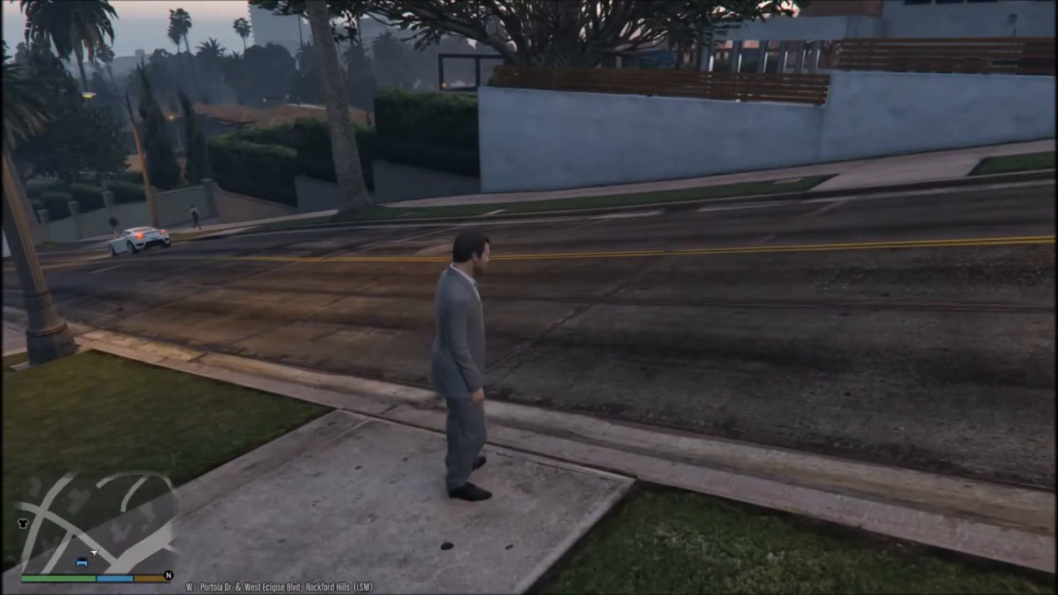
key("Escape")
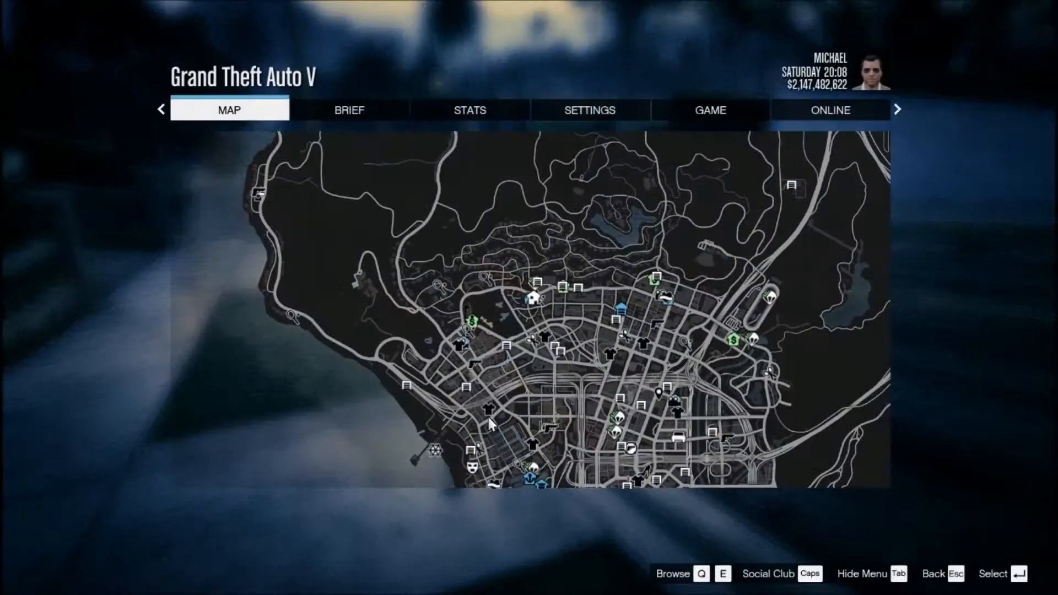
left_click(487, 415)
key("Escape")
key("Escape")
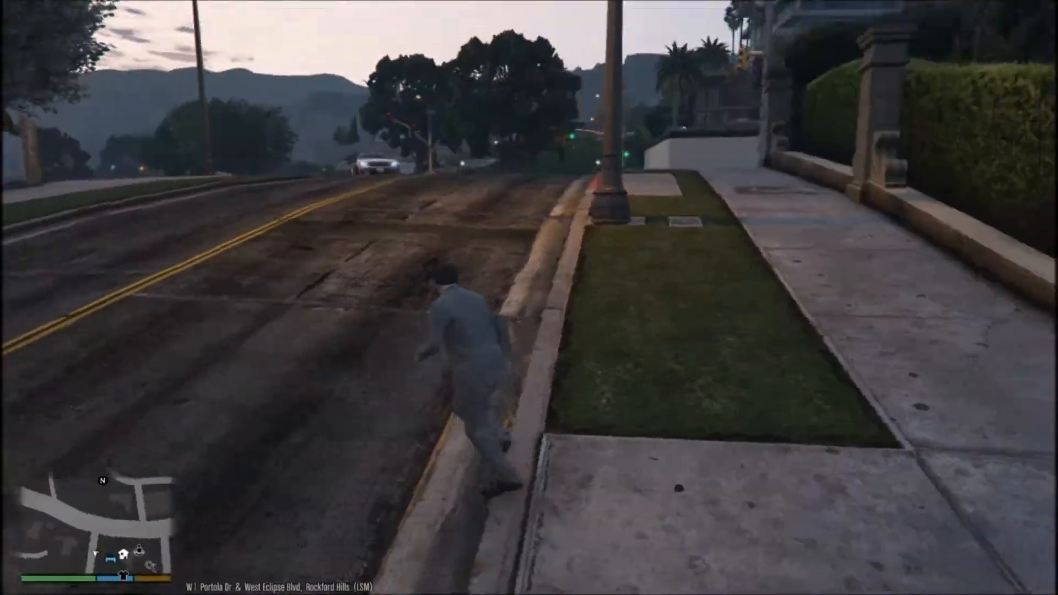
key("w")
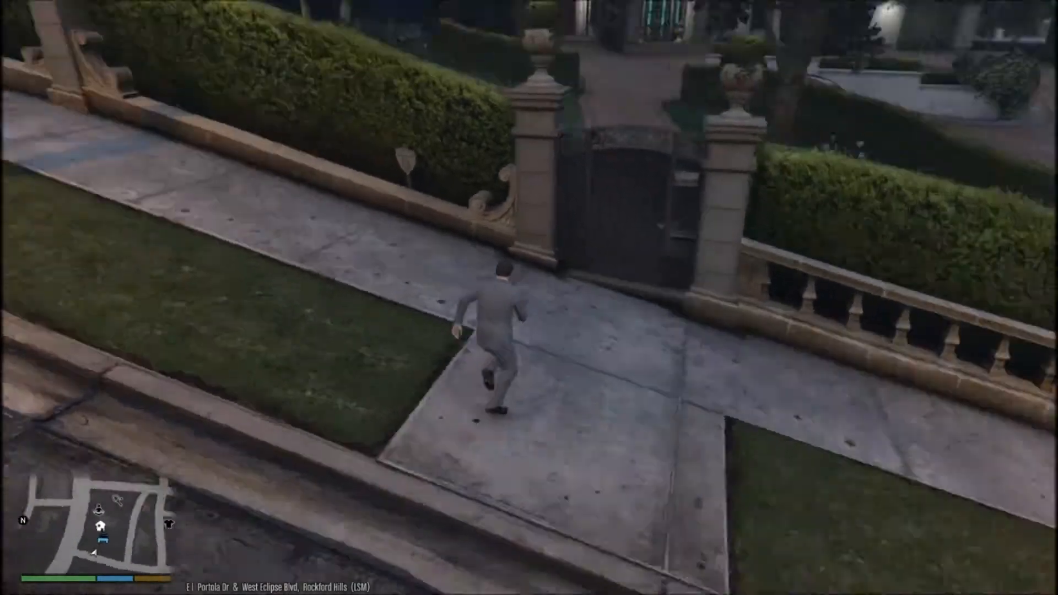
key("a")
key("d")
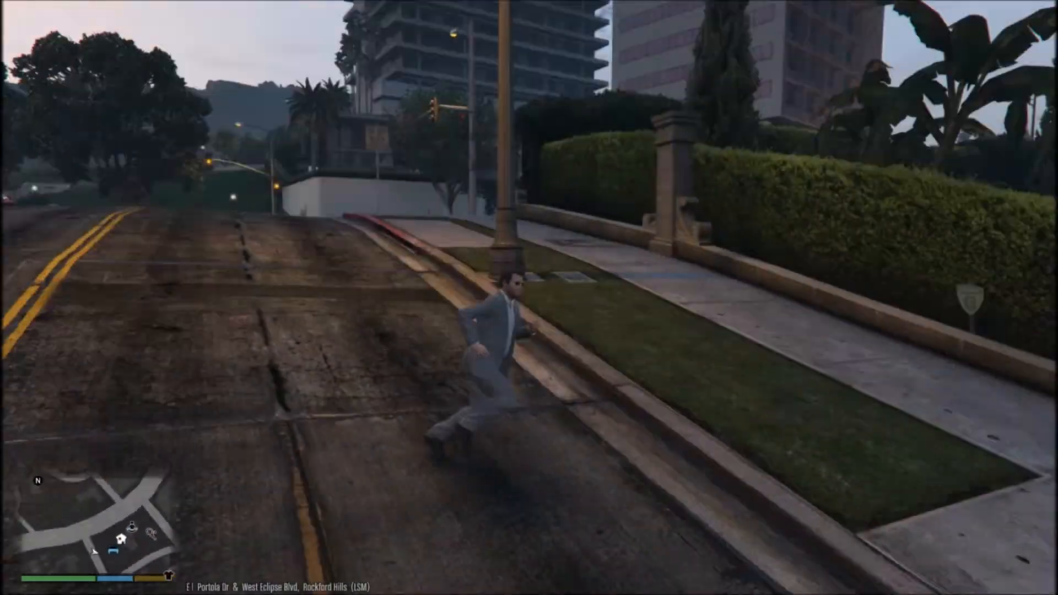
key("w")
key("w")
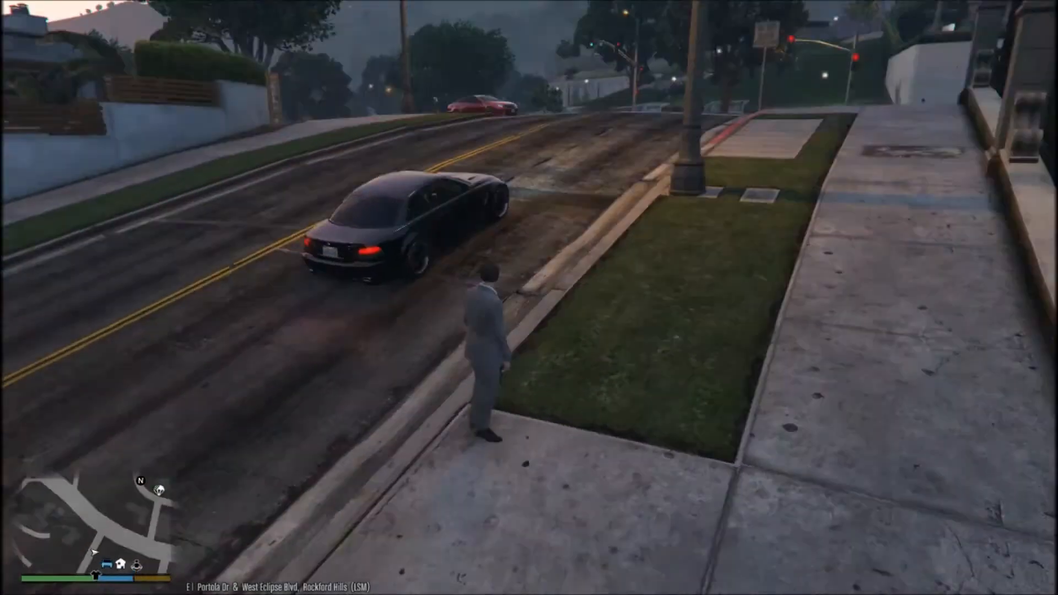
- Open the car spawner from the Native Trainer's vehicle options
key("F4")
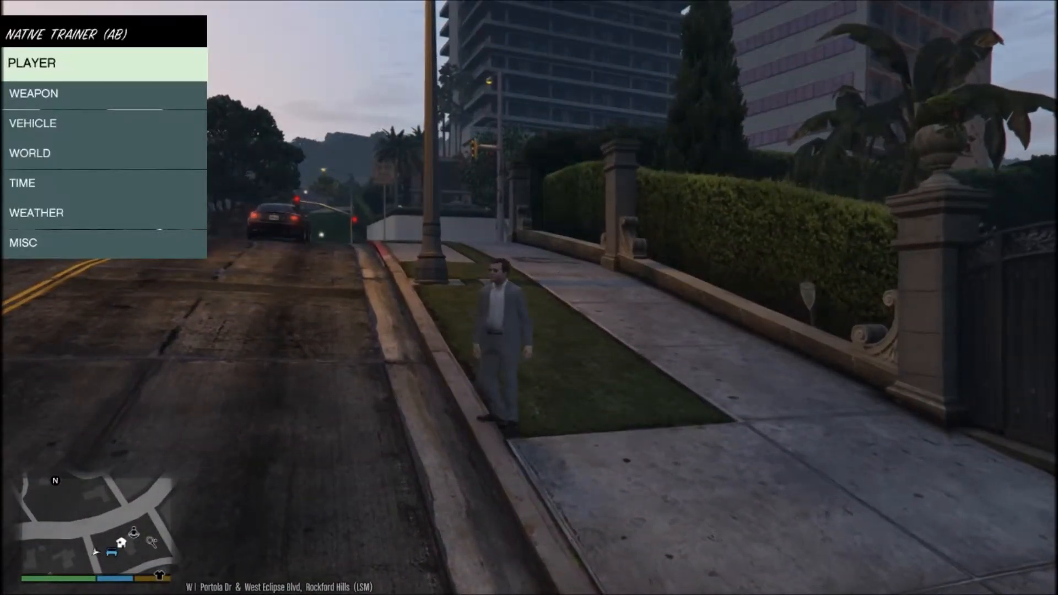
key("KP_2")
key("KP_2")
key("KP_5")
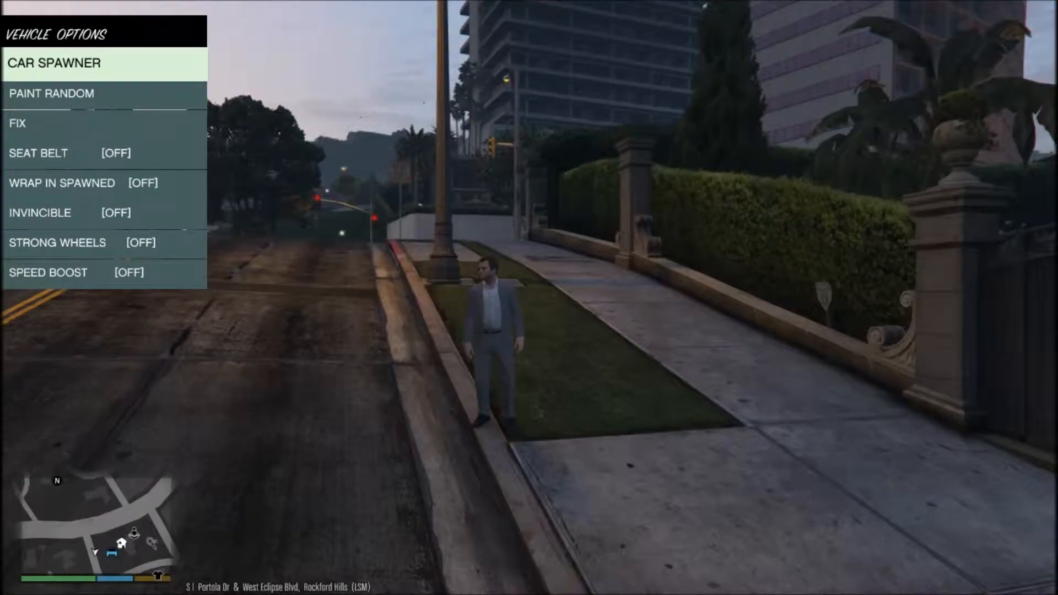
key("KP_5")
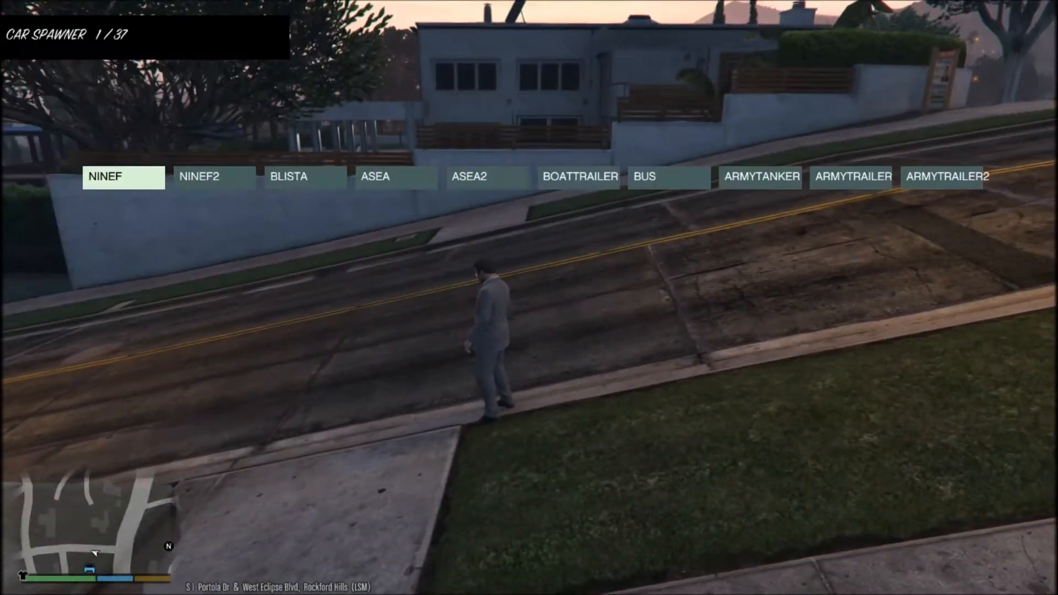